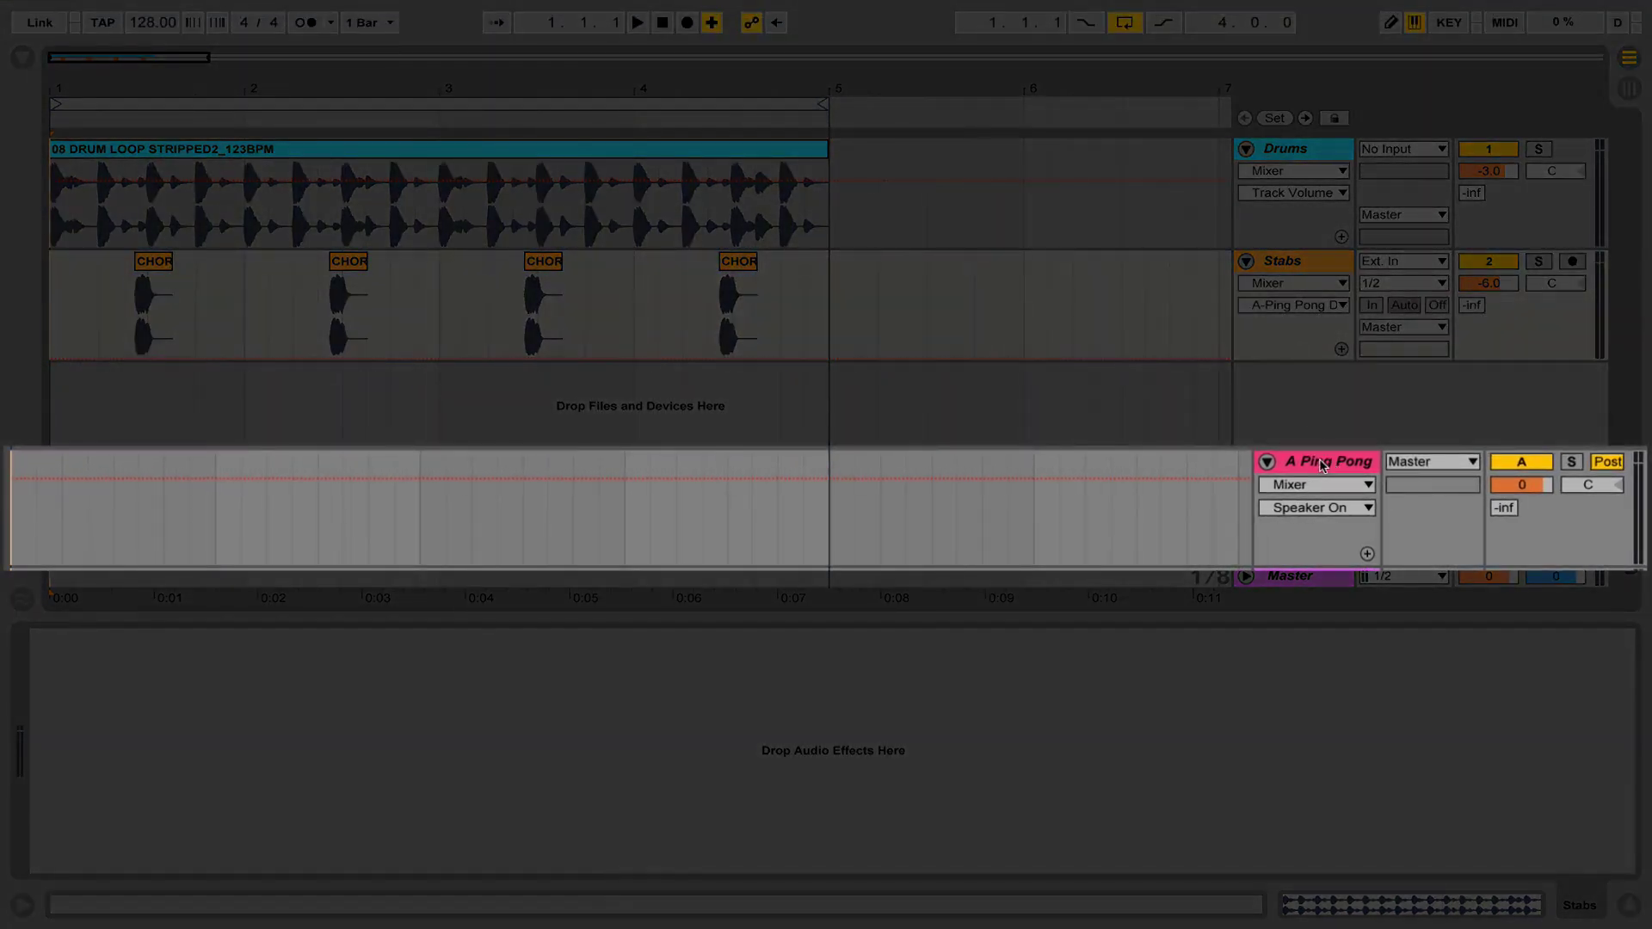
Step: Show the A Ping Pong return's delay and audition the arrangement with the Stabs track selected
left_click(1306, 463)
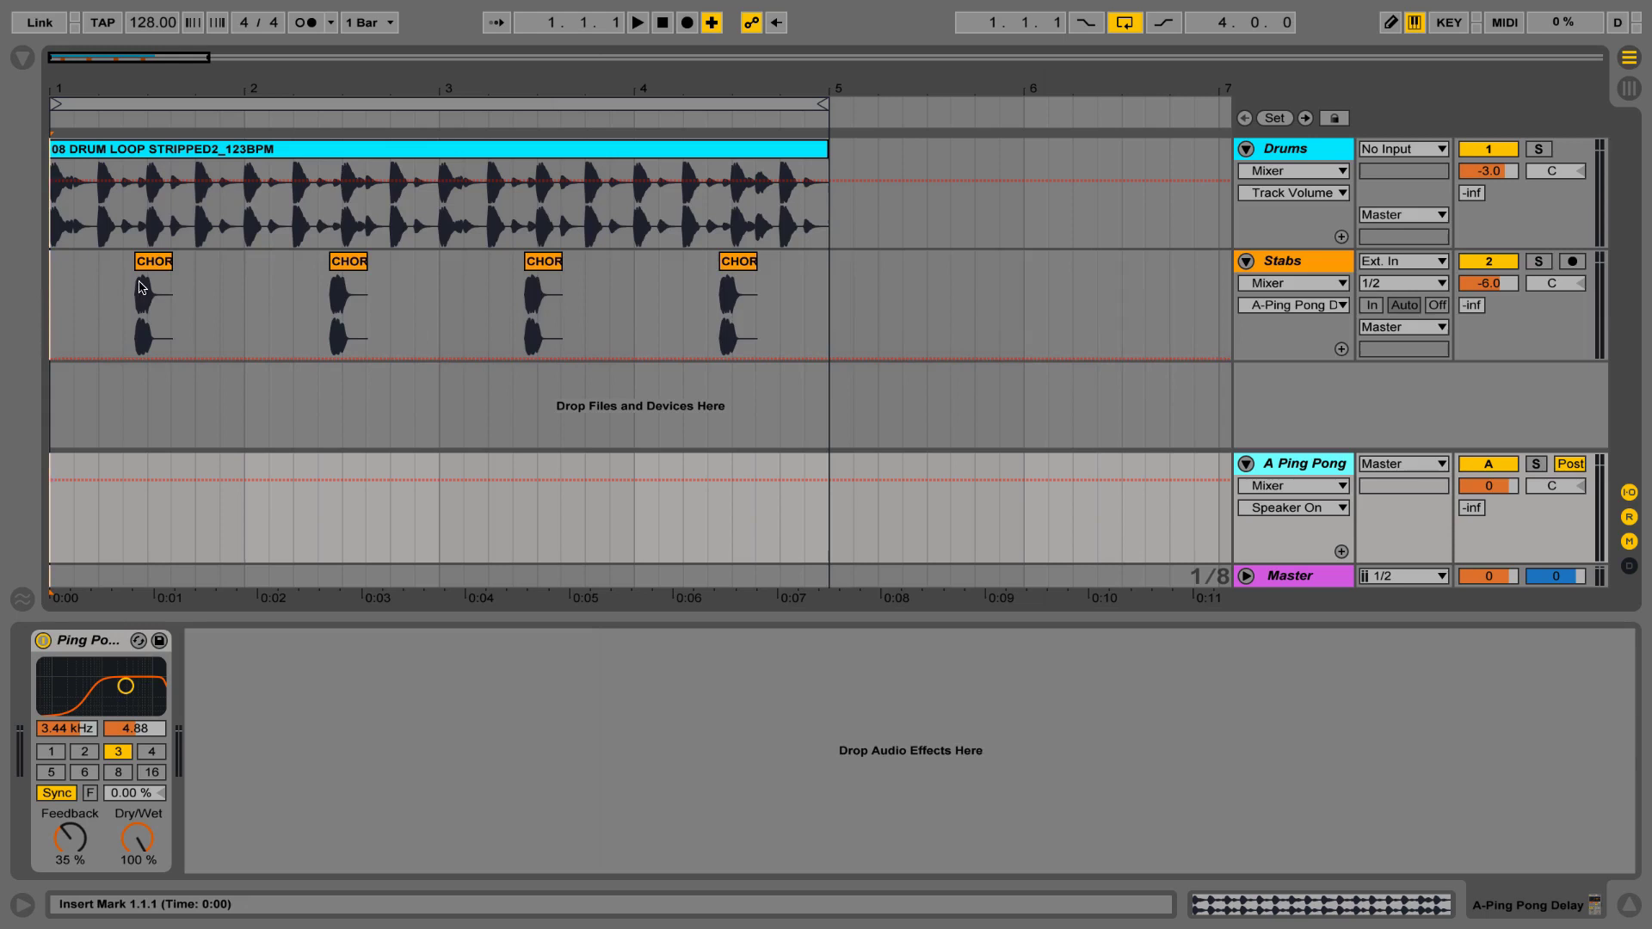
key("space")
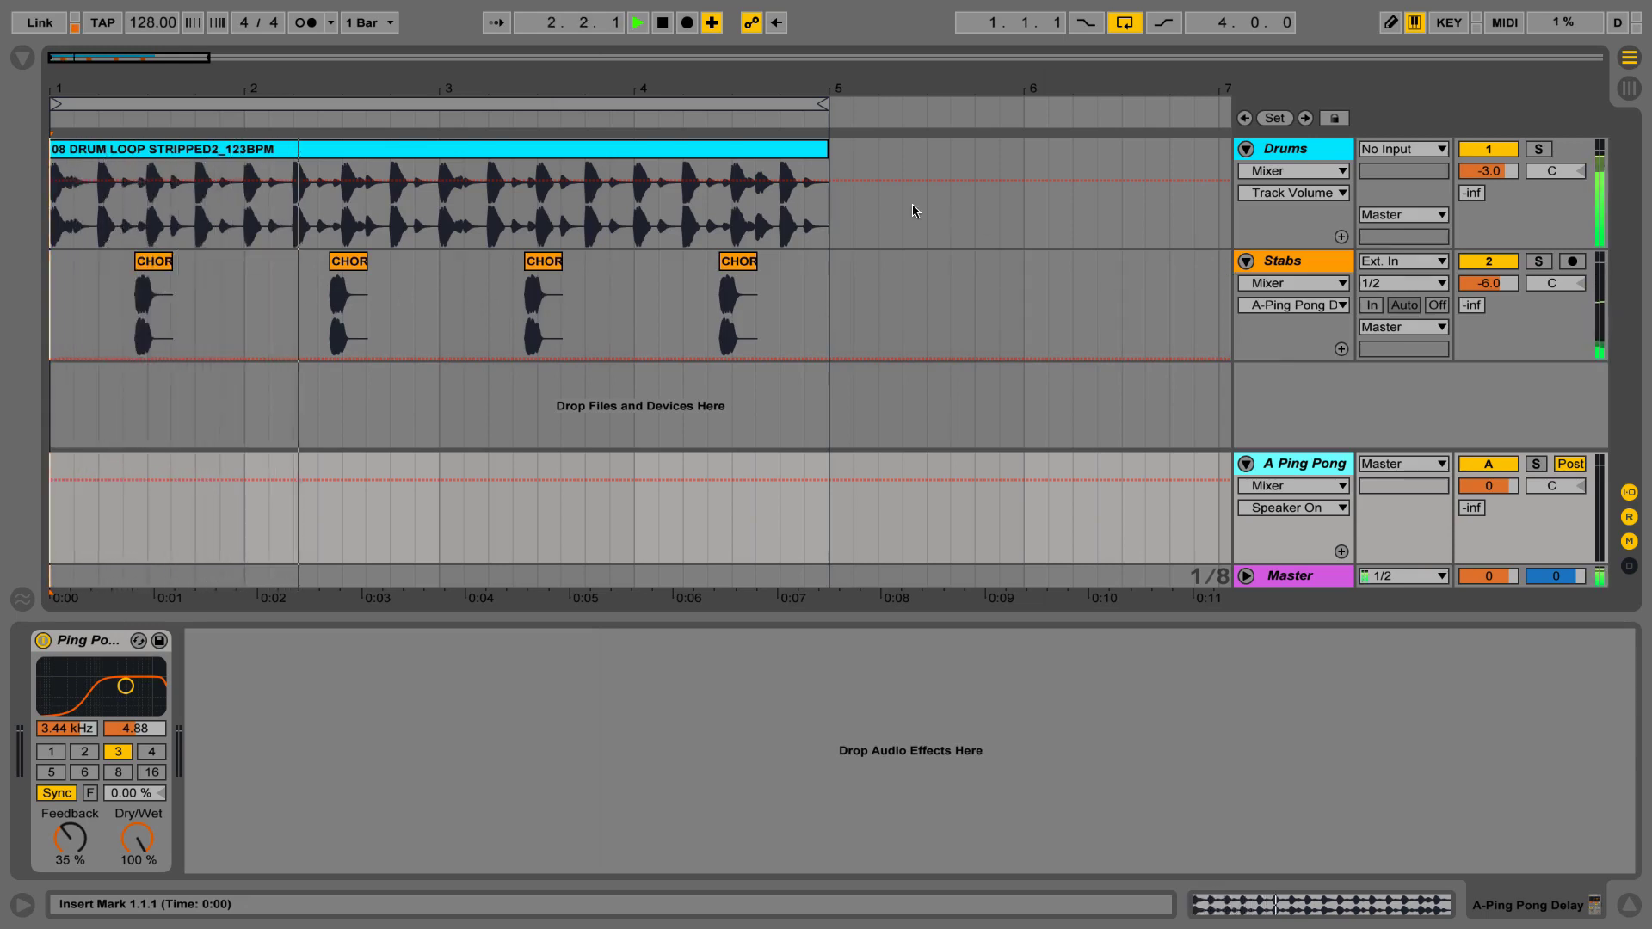
left_click(1283, 265)
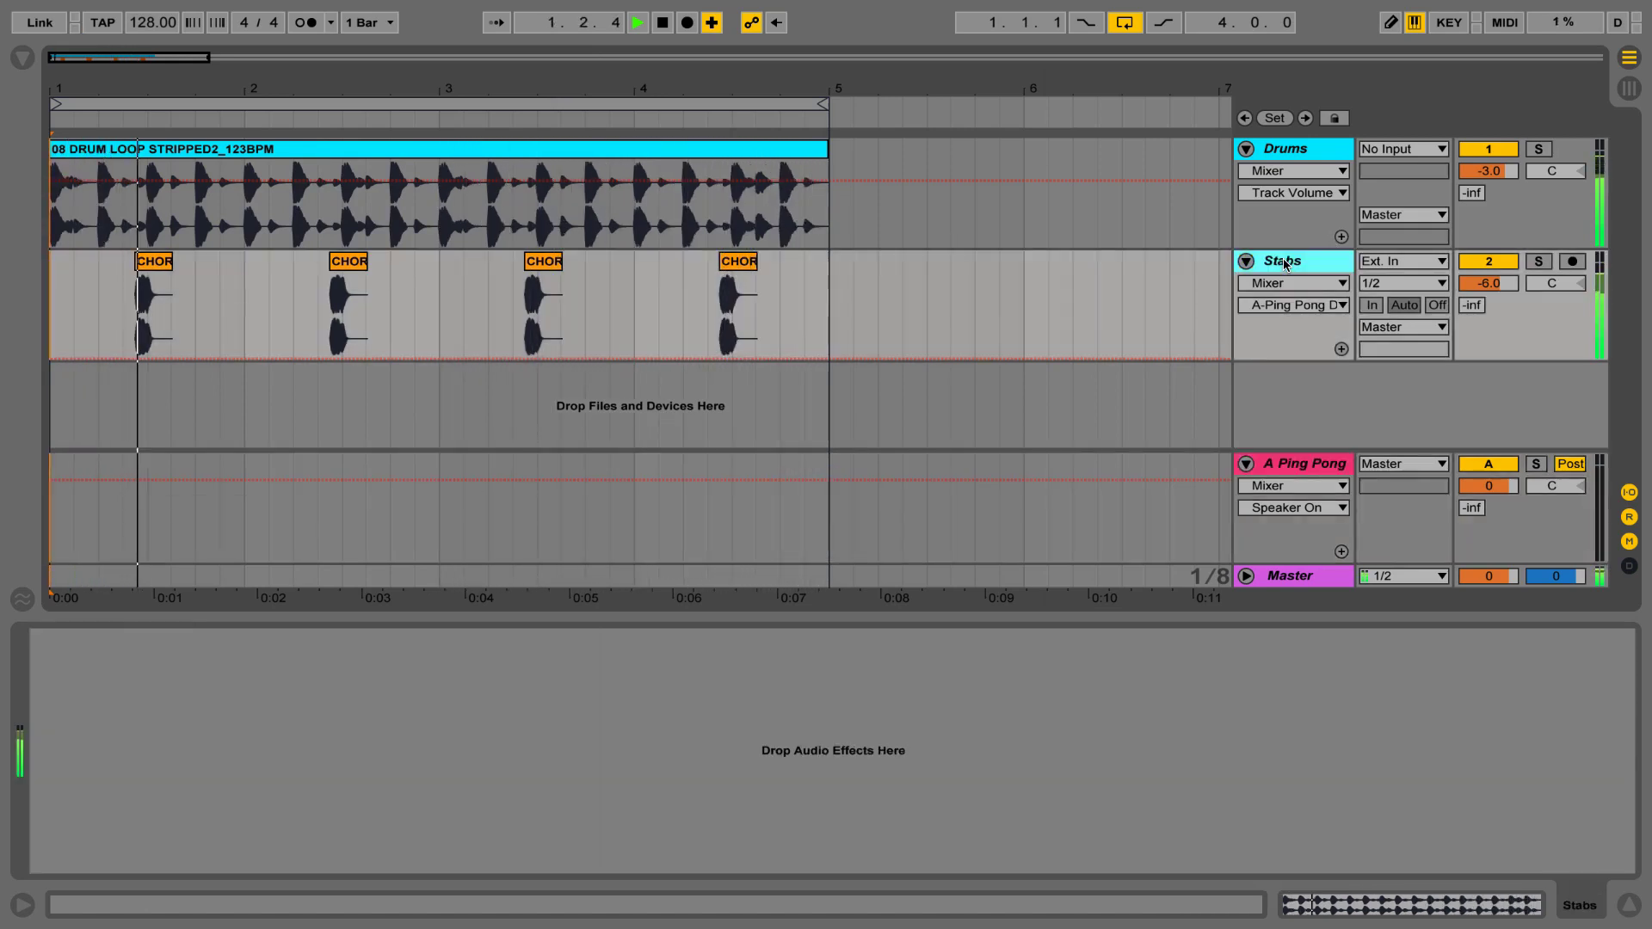
key("space")
Step: Browse the Audio Effects category, narrow and hide the browser, and reselect the A Ping Pong return
left_click(21, 58)
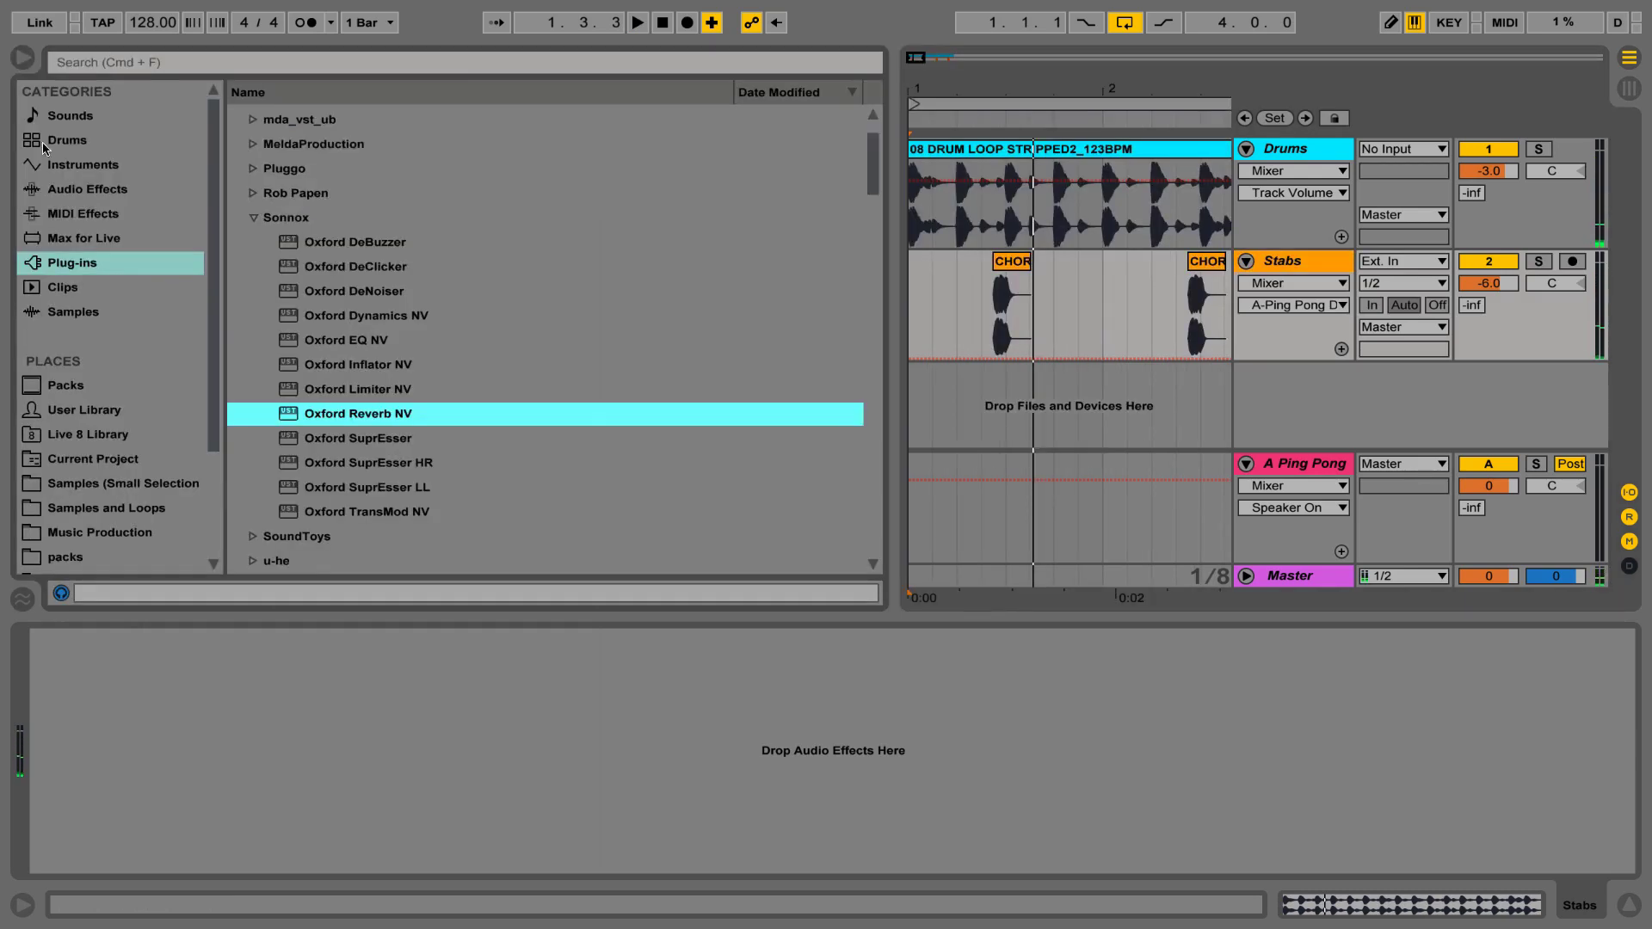
left_click(47, 193)
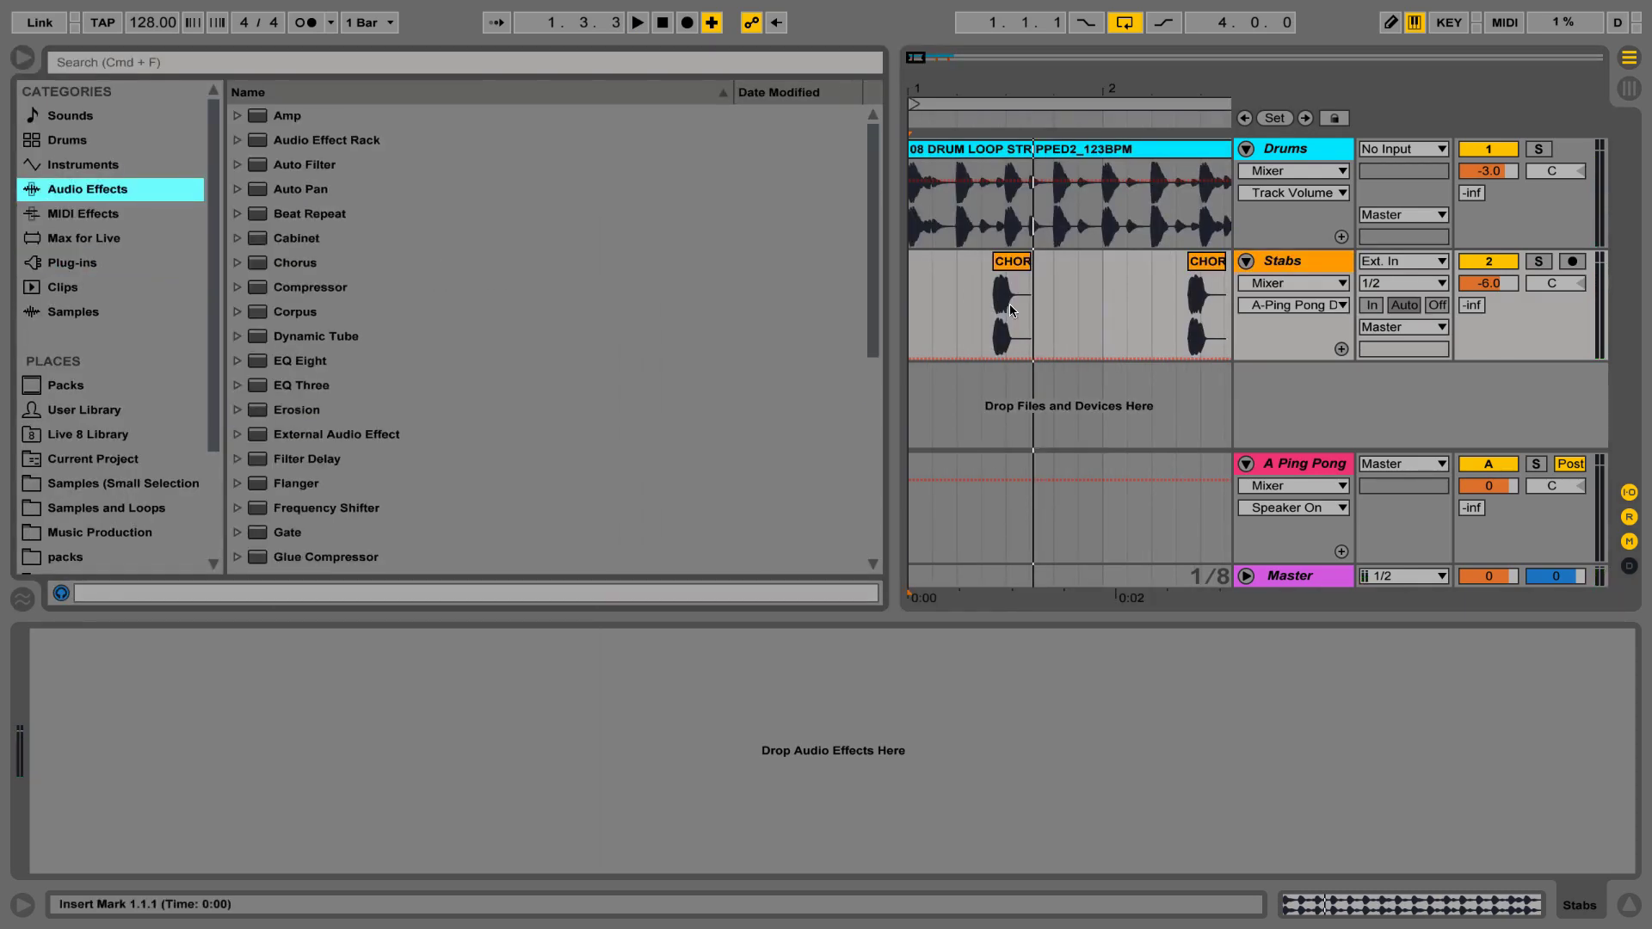
left_click_drag(897, 175, 559, 176)
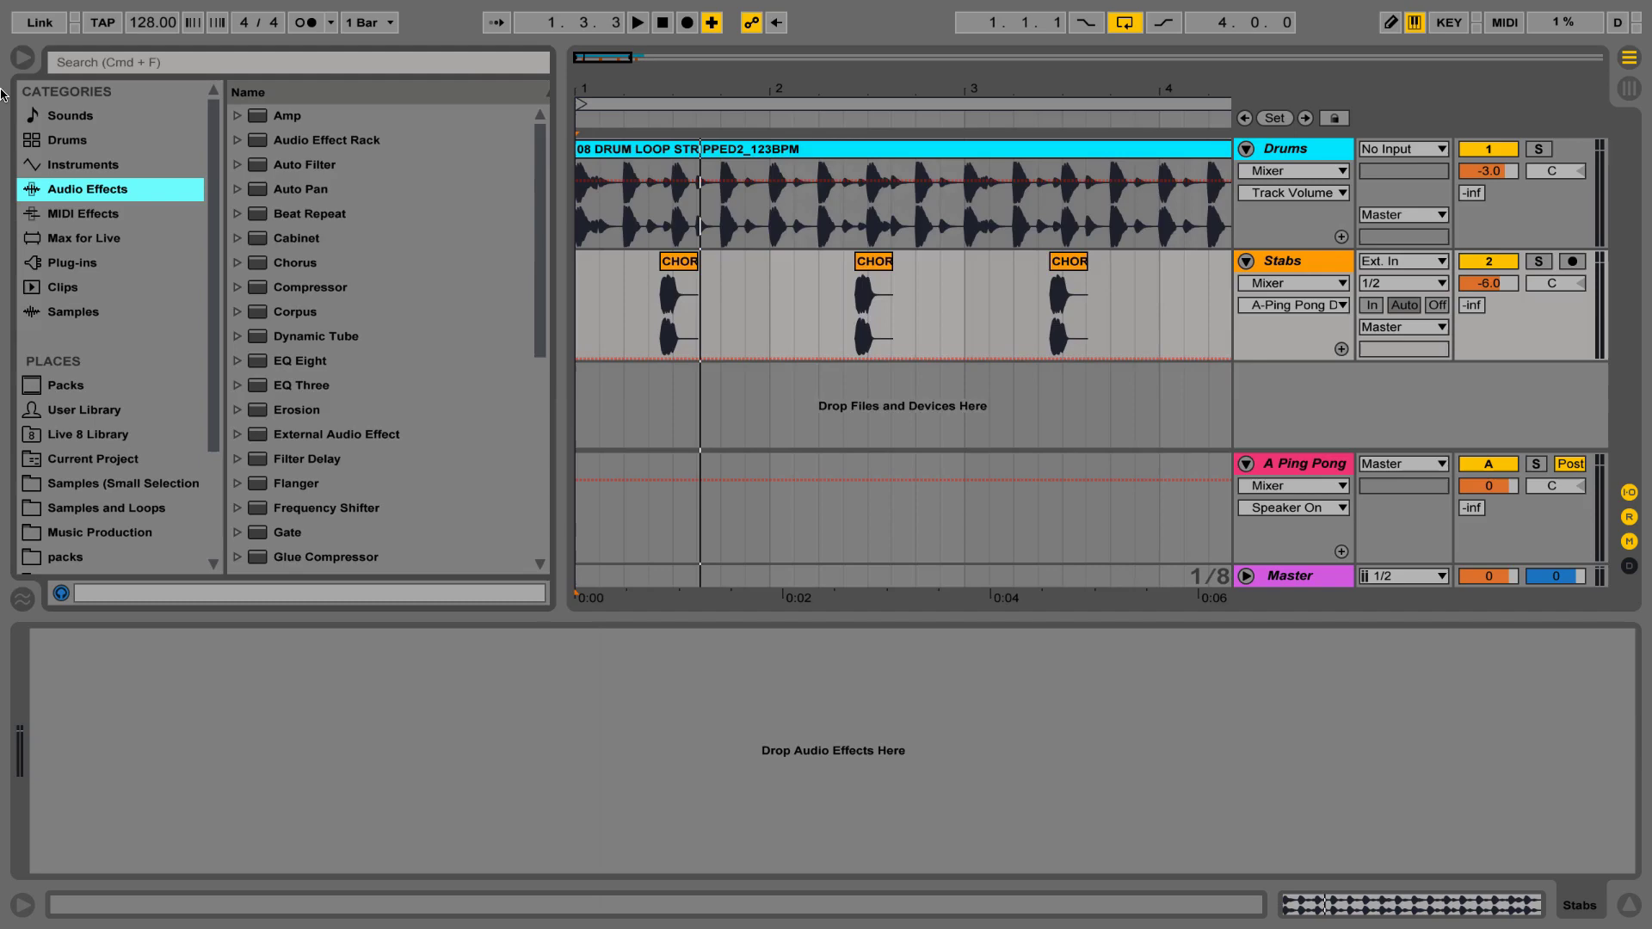
left_click(19, 59)
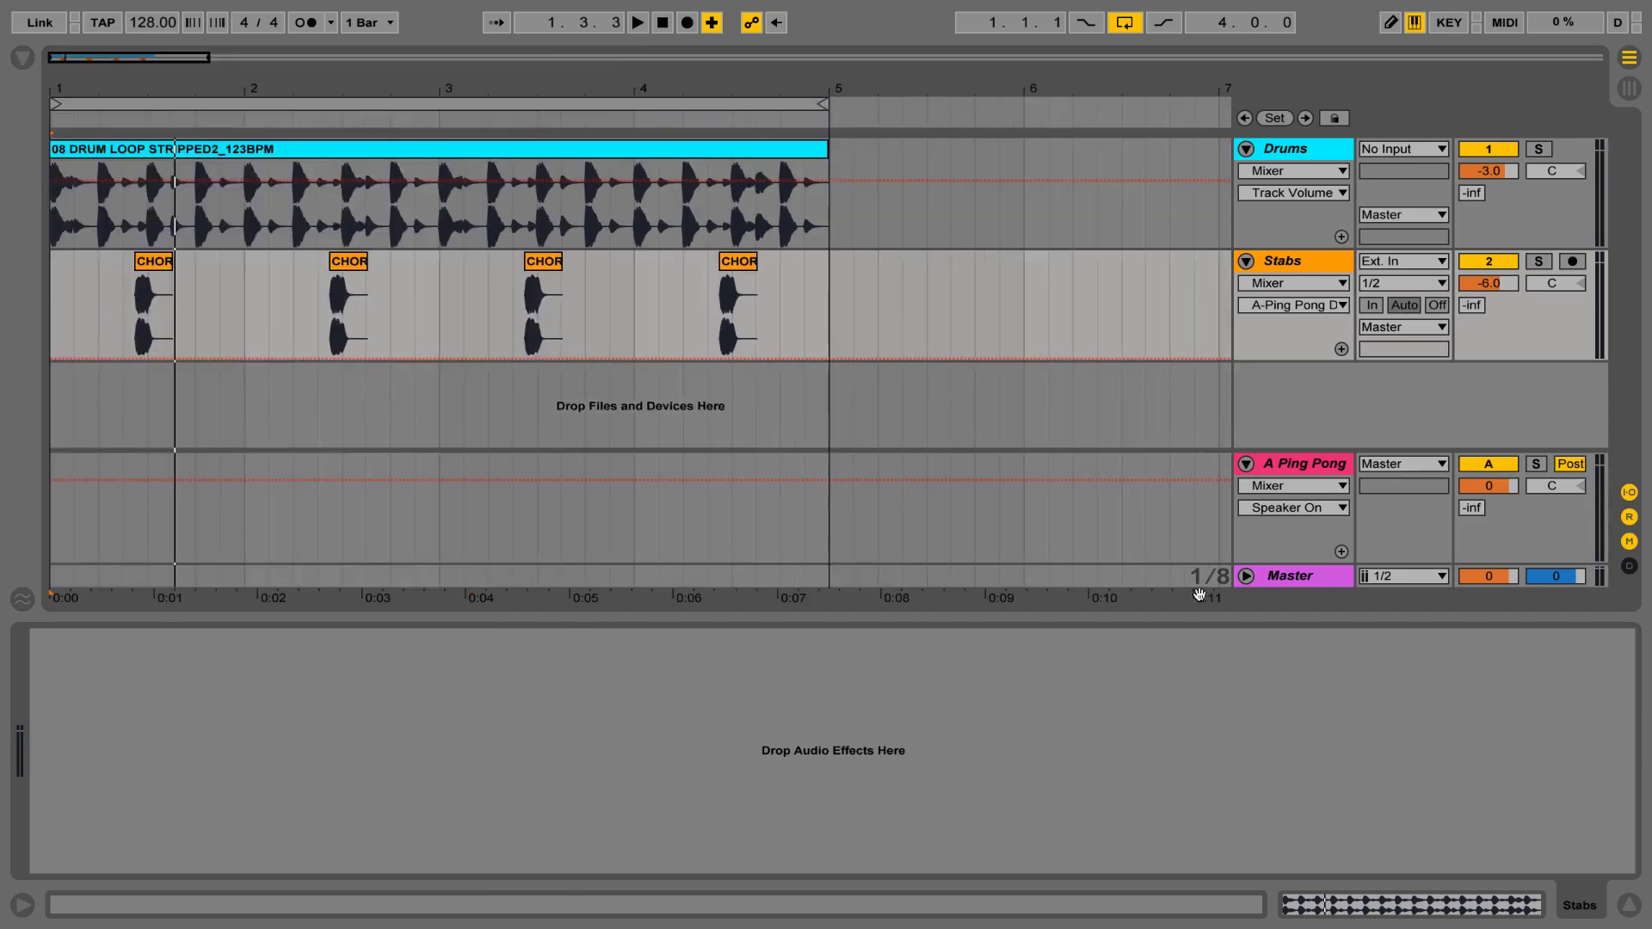
left_click(1291, 465)
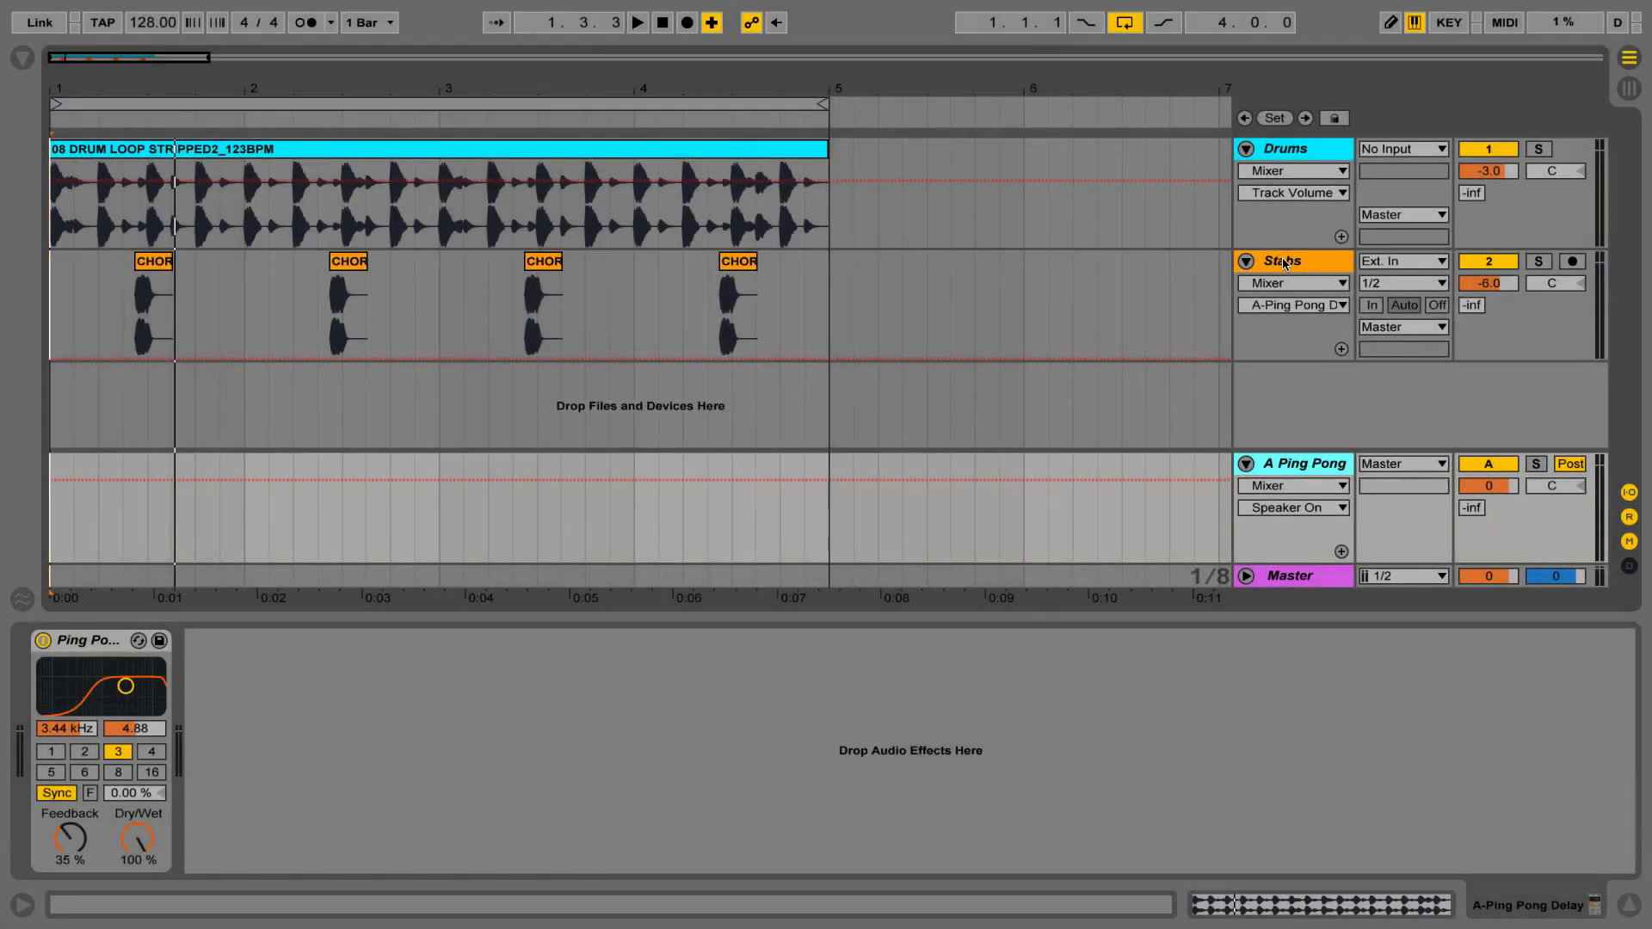
Step: Adjust the Stabs Send A during playback, leaving it at -inf, and view the return's delay
left_click(1284, 264)
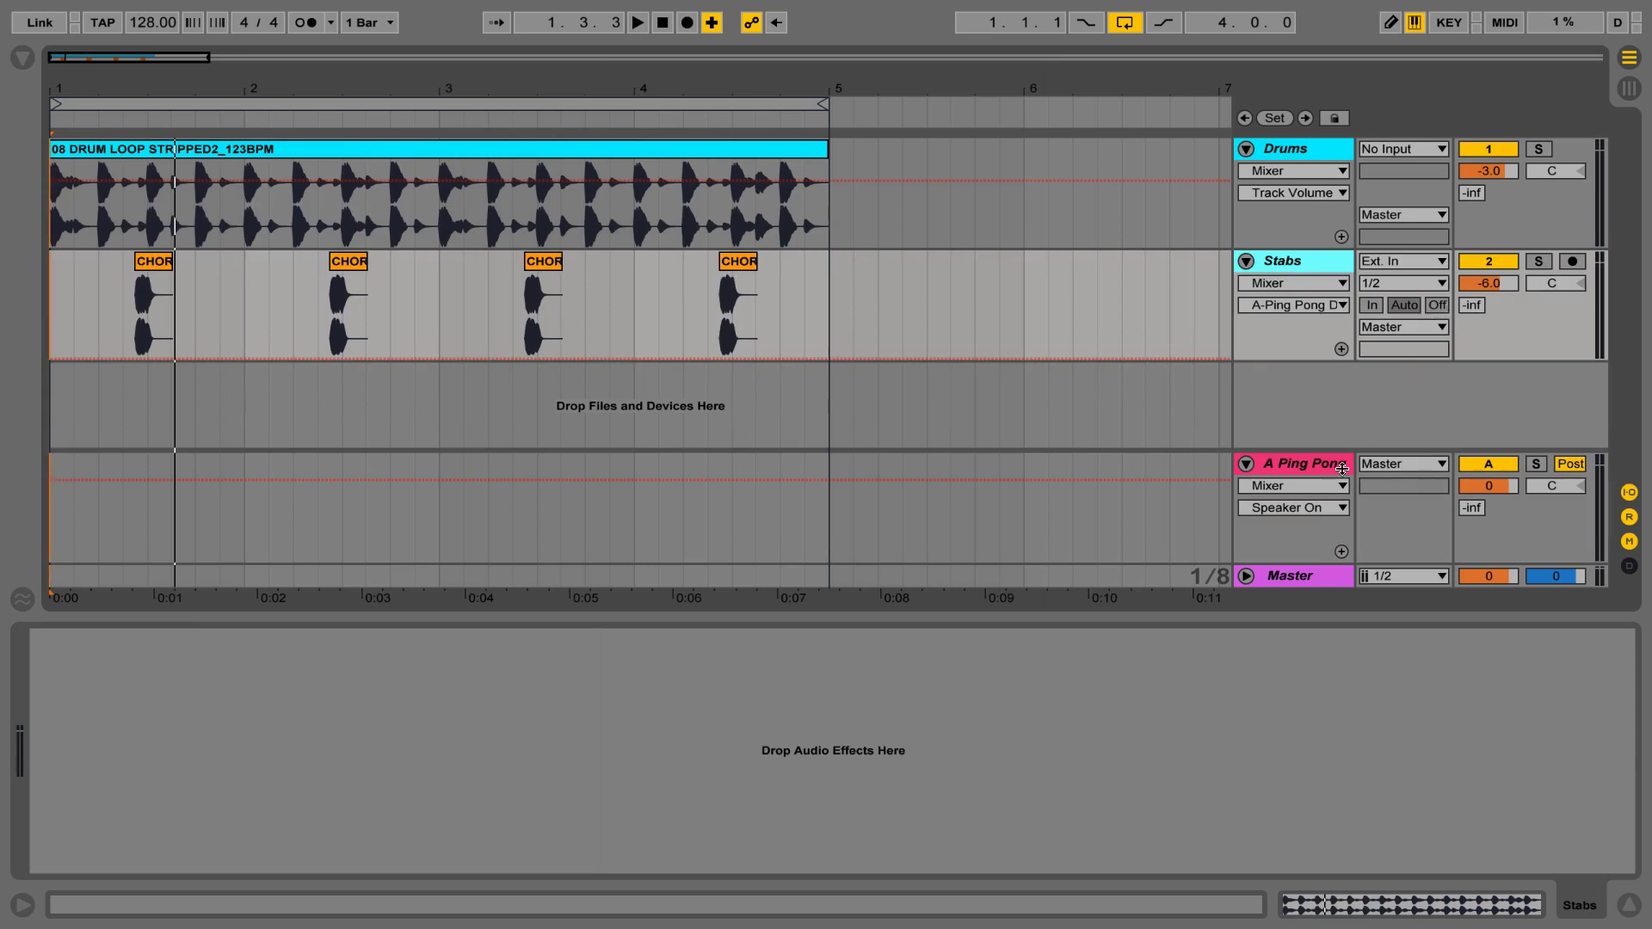
mouse_move(1465, 312)
left_mouse_down()
mouse_move(1465, 291)
mouse_move(1465, 313)
left_mouse_up()
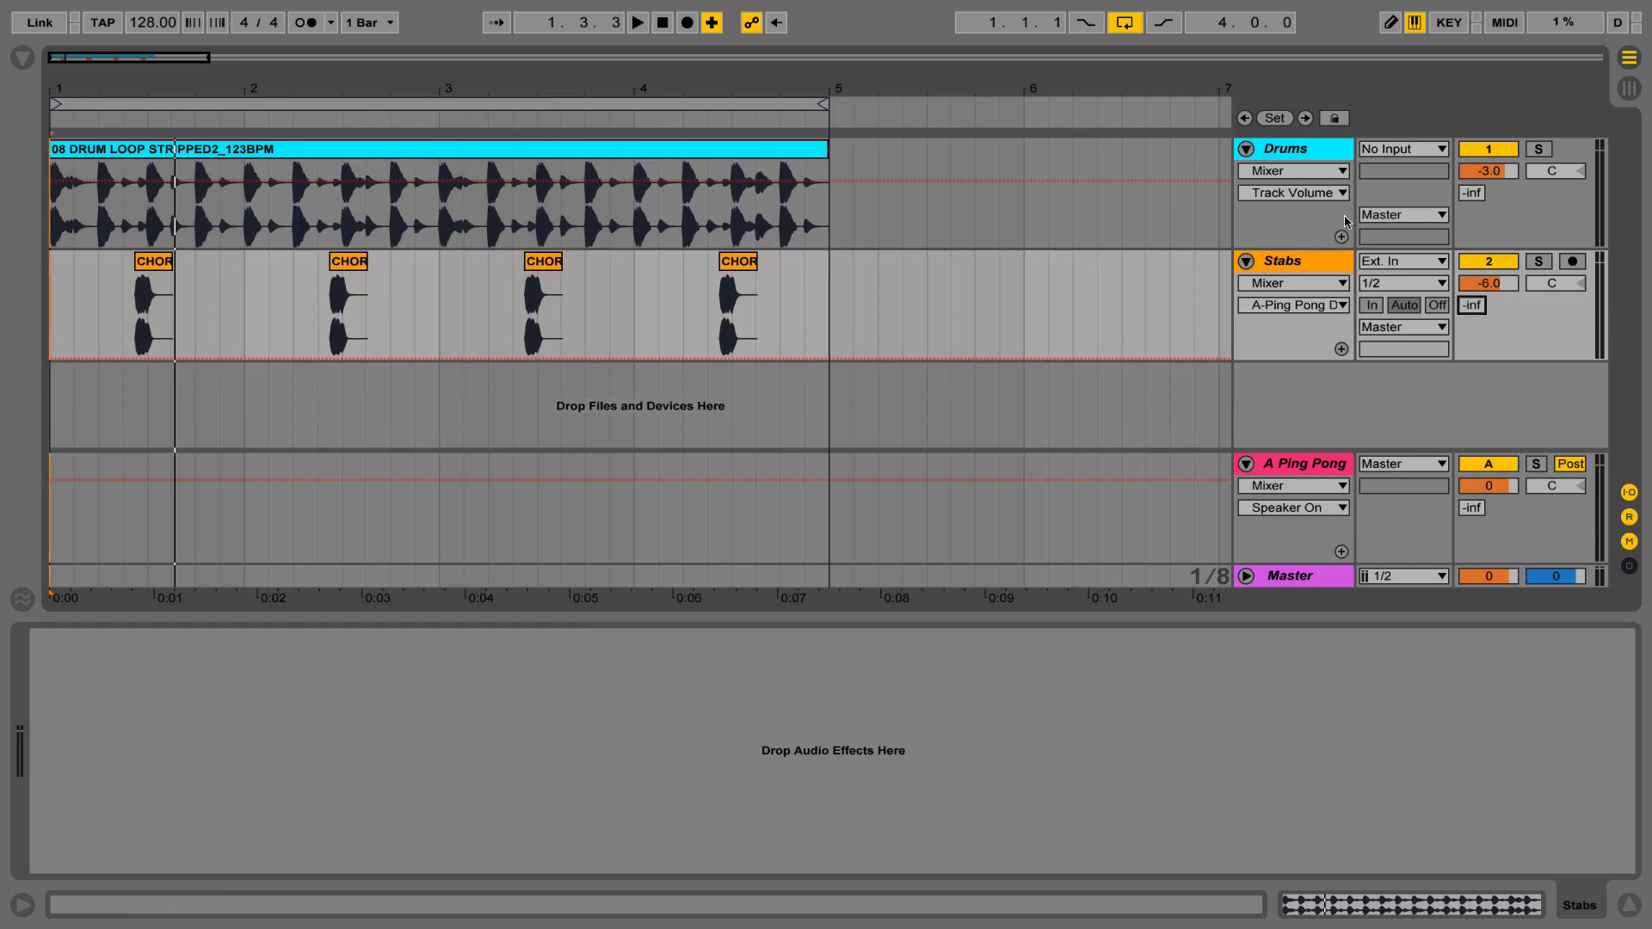
left_click(1311, 270)
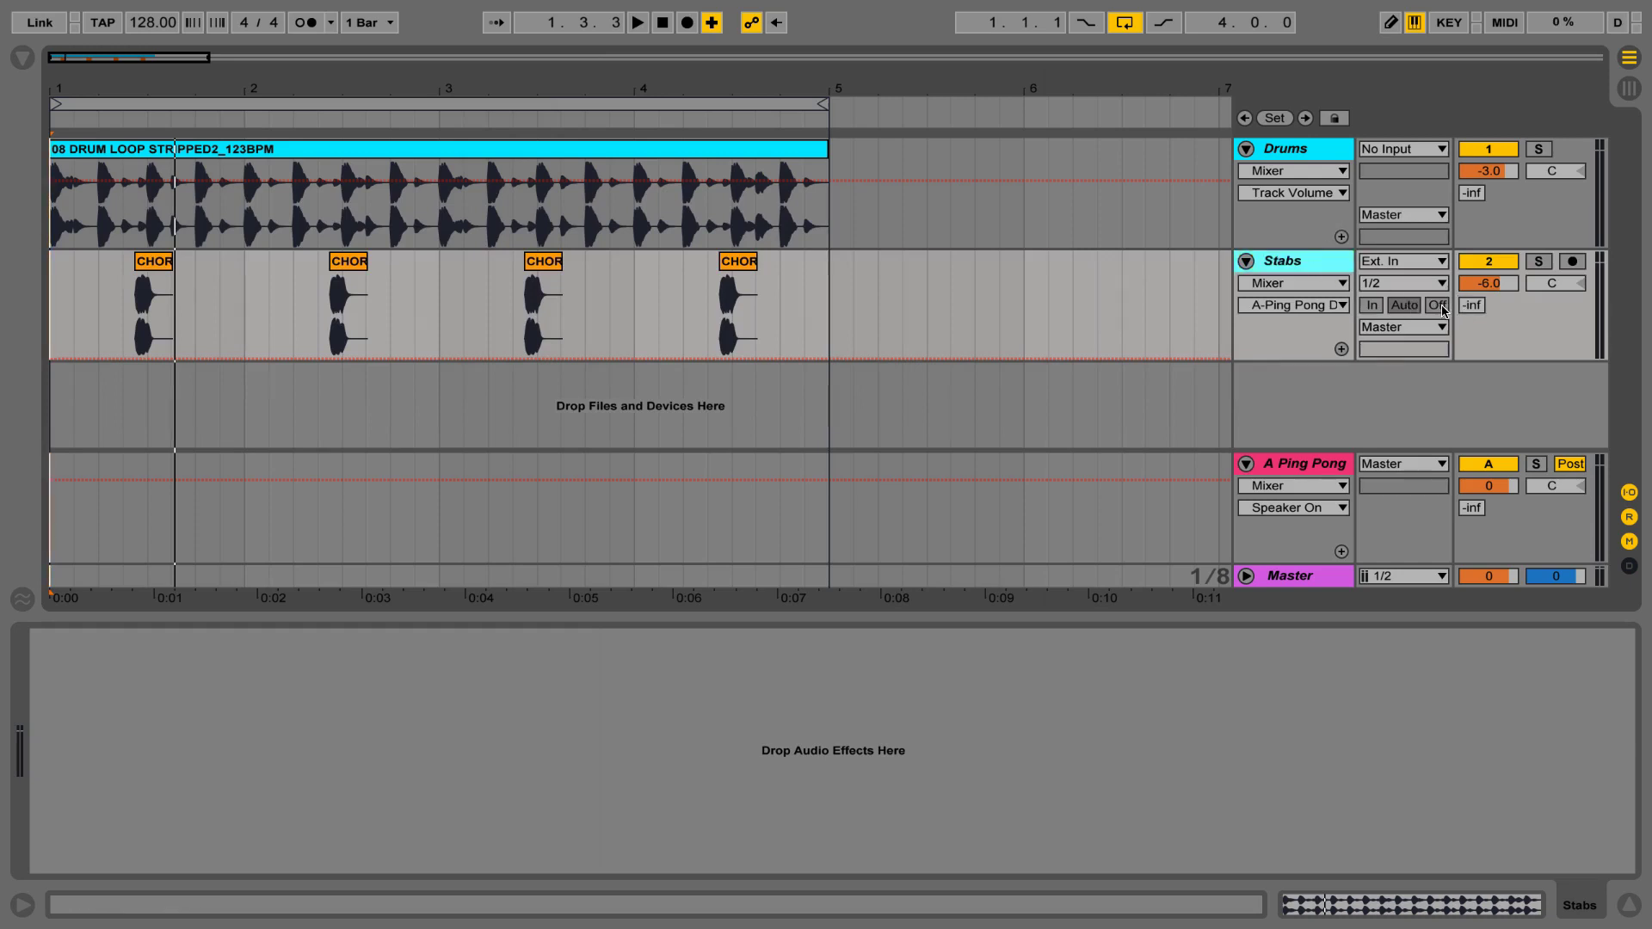
key("space")
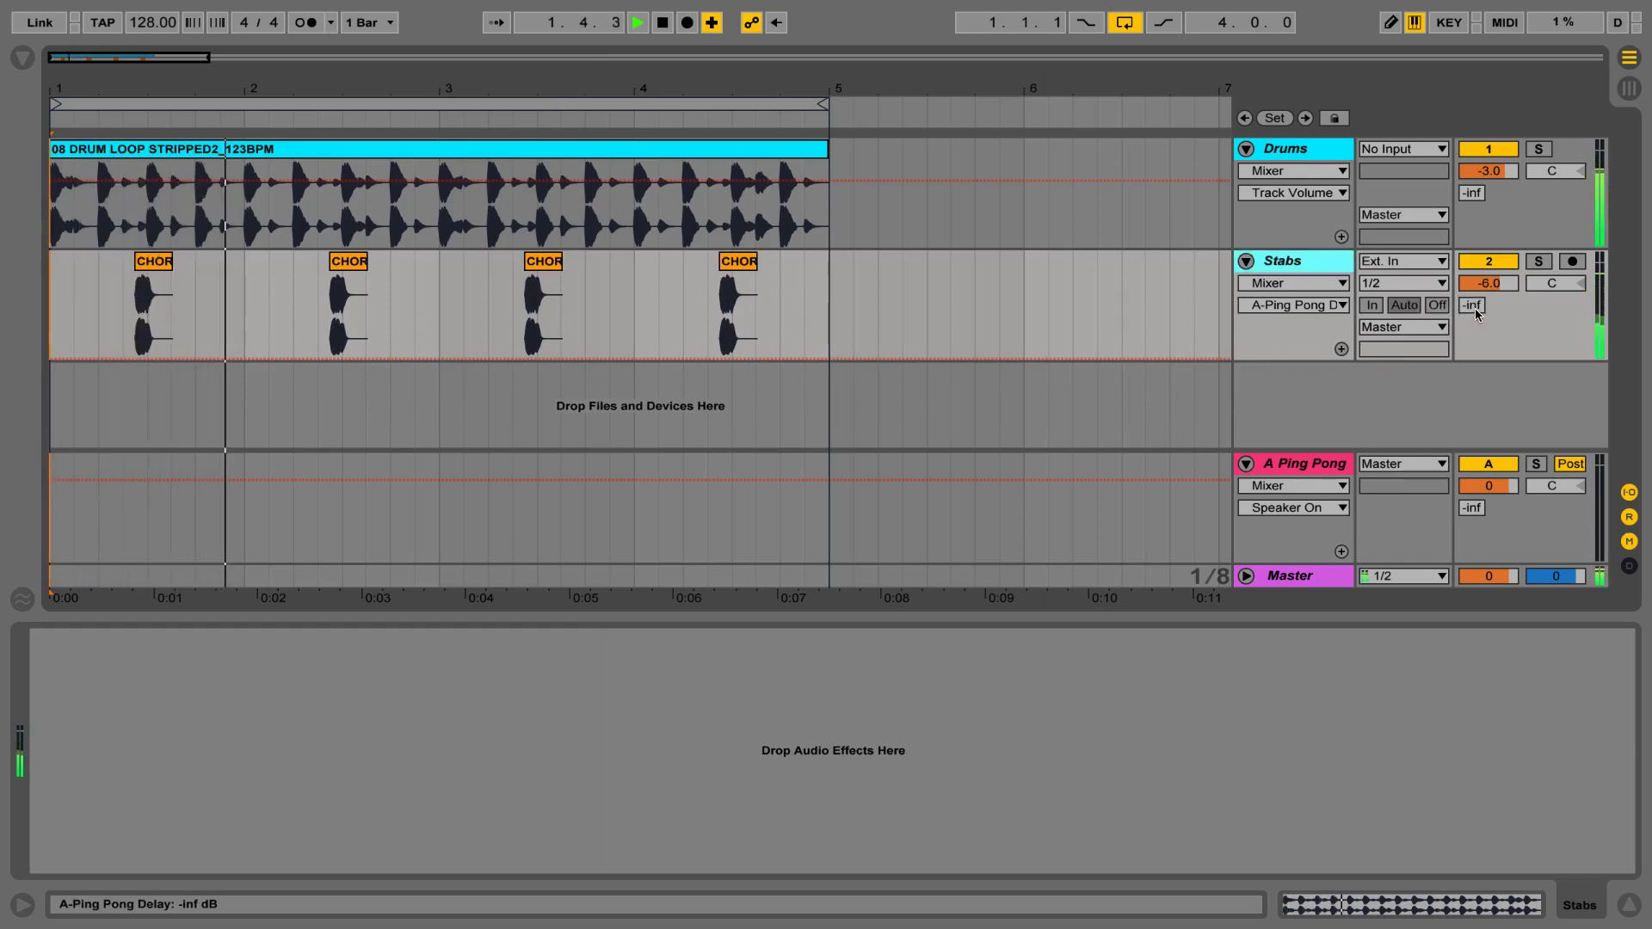
left_click_drag(1472, 305, 1479, 284)
left_click(1308, 463)
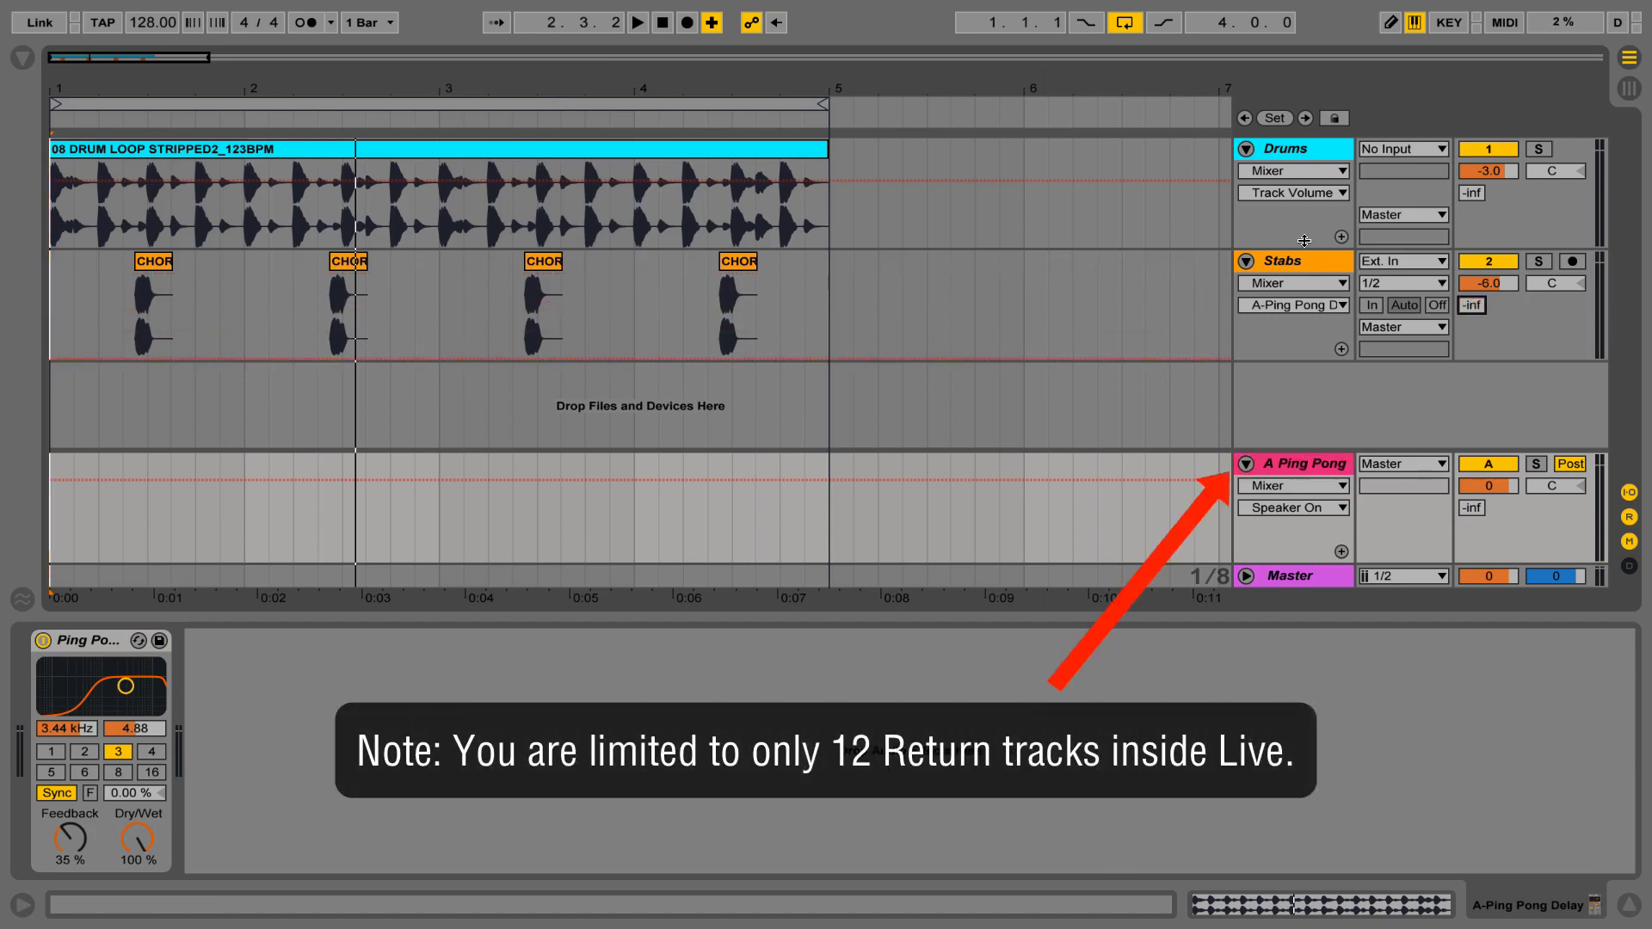
Step: Drag the A Ping Pong return's Ping Pong Delay onto the Stabs track at 100% Dry/Wet
left_click(1280, 272)
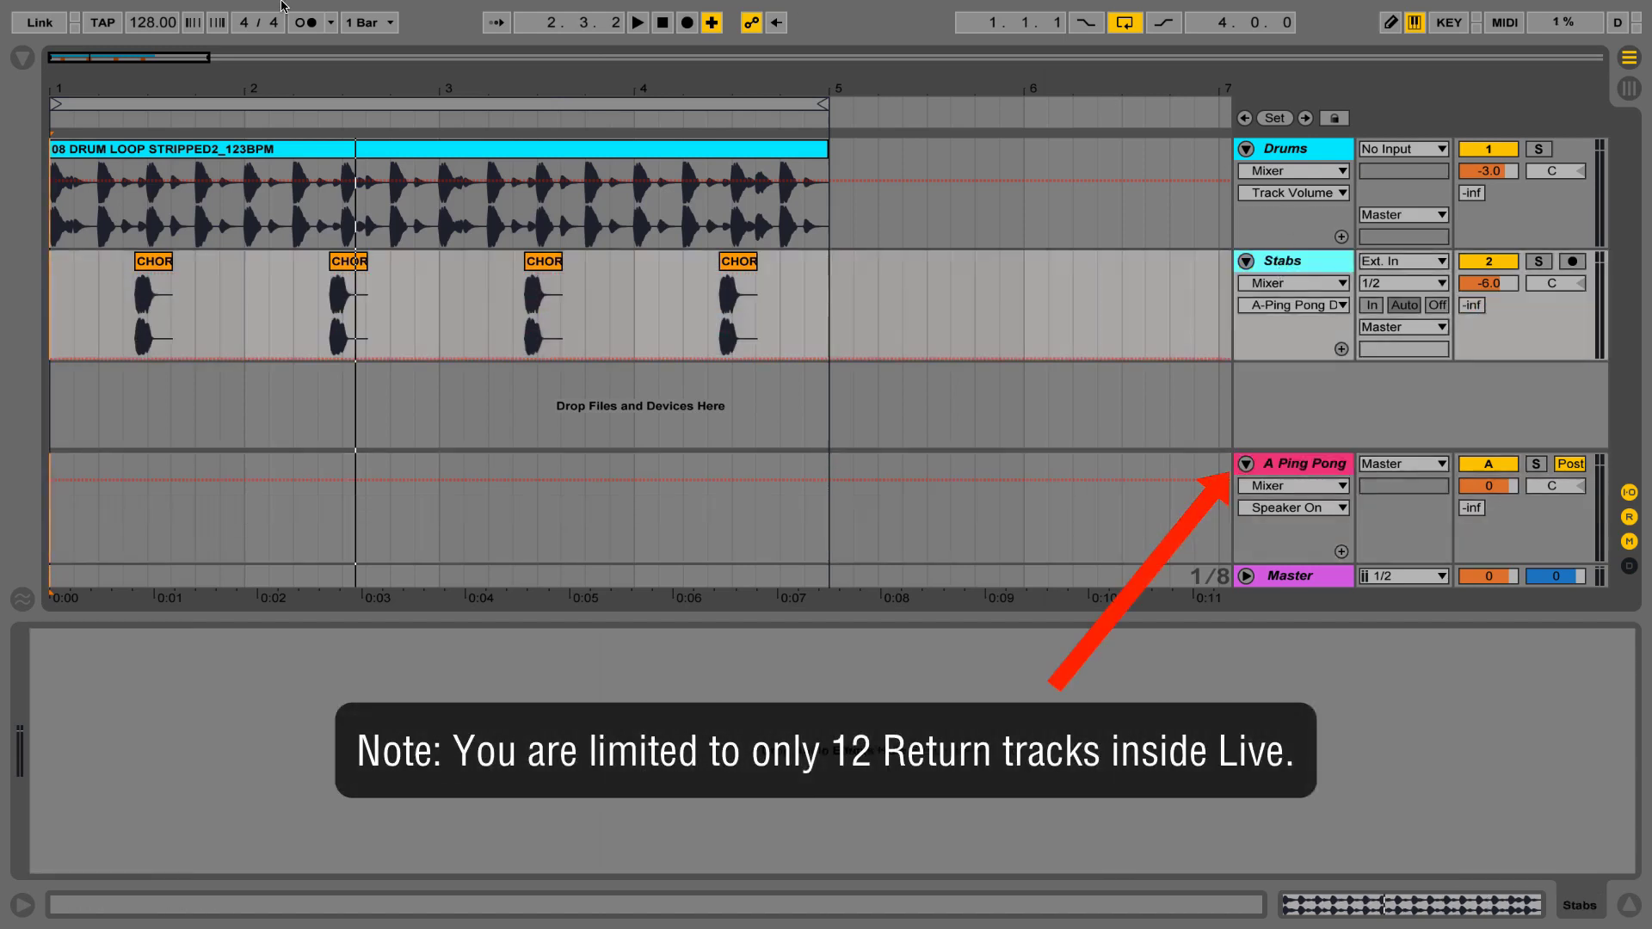
left_click(24, 57)
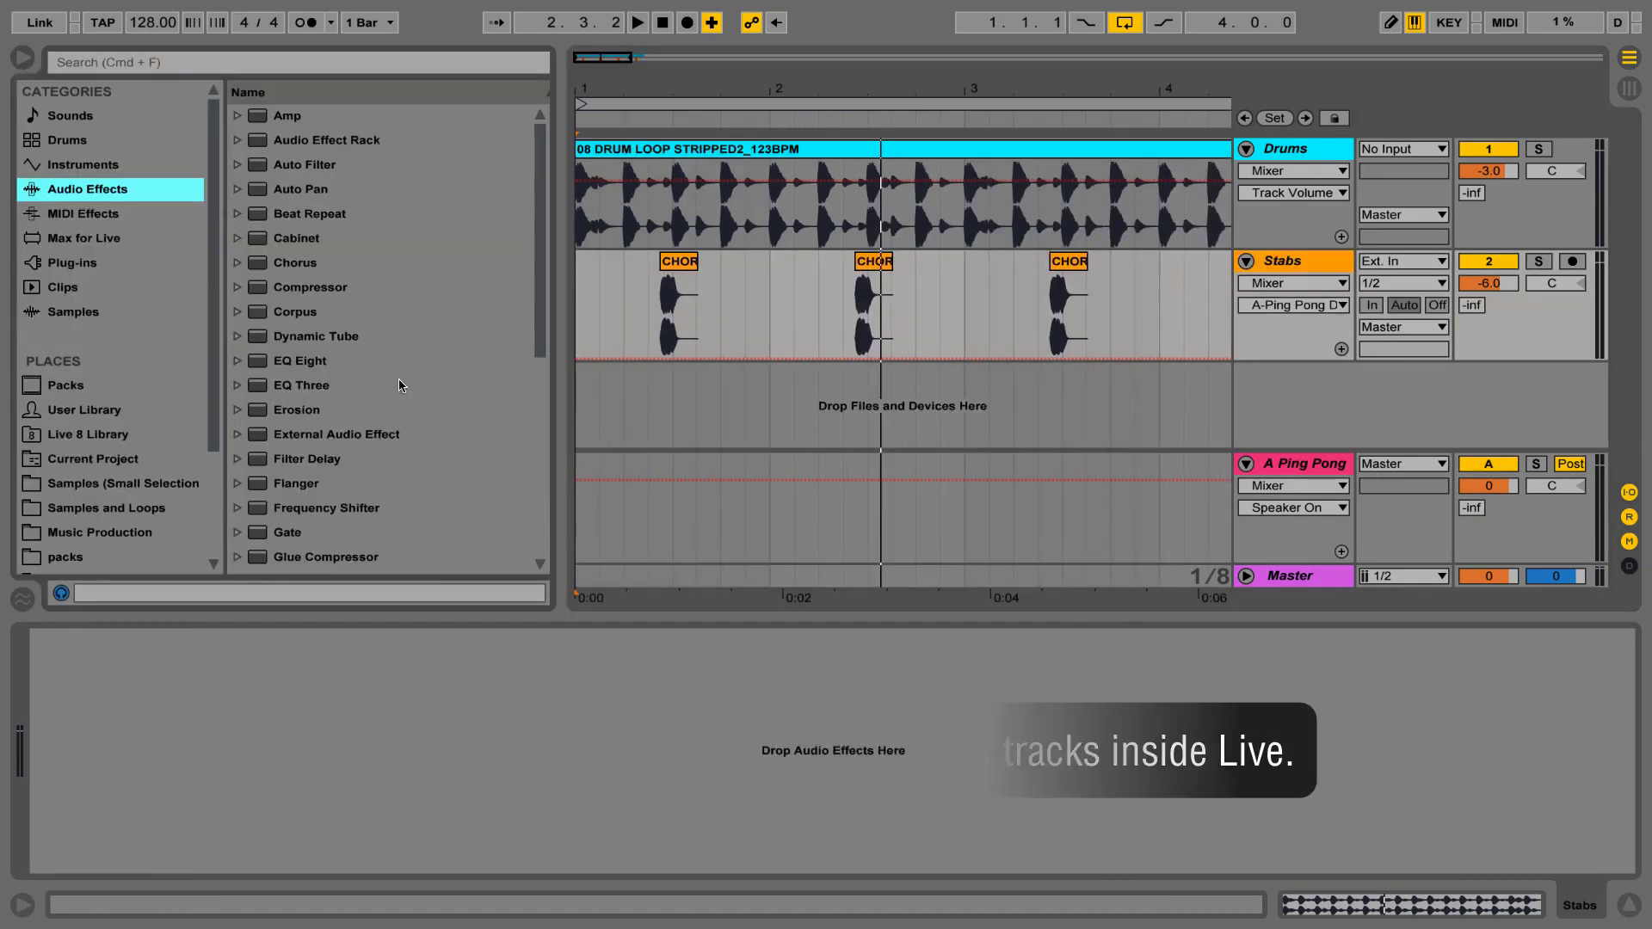
left_click(23, 60)
left_click(1336, 468)
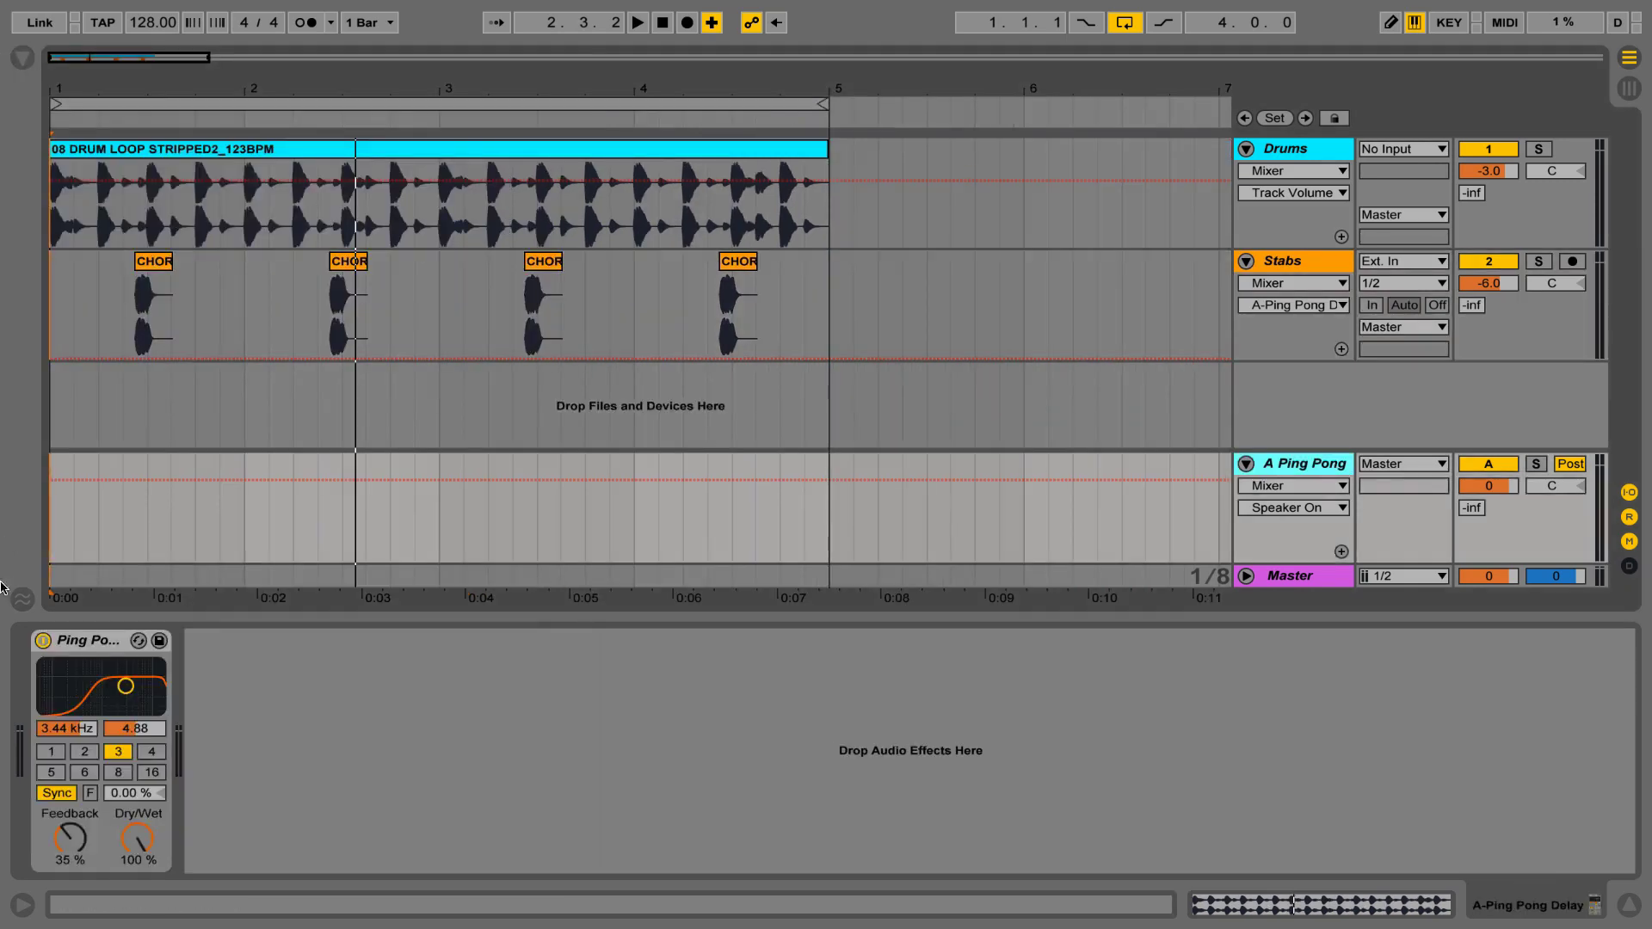
left_click(82, 641)
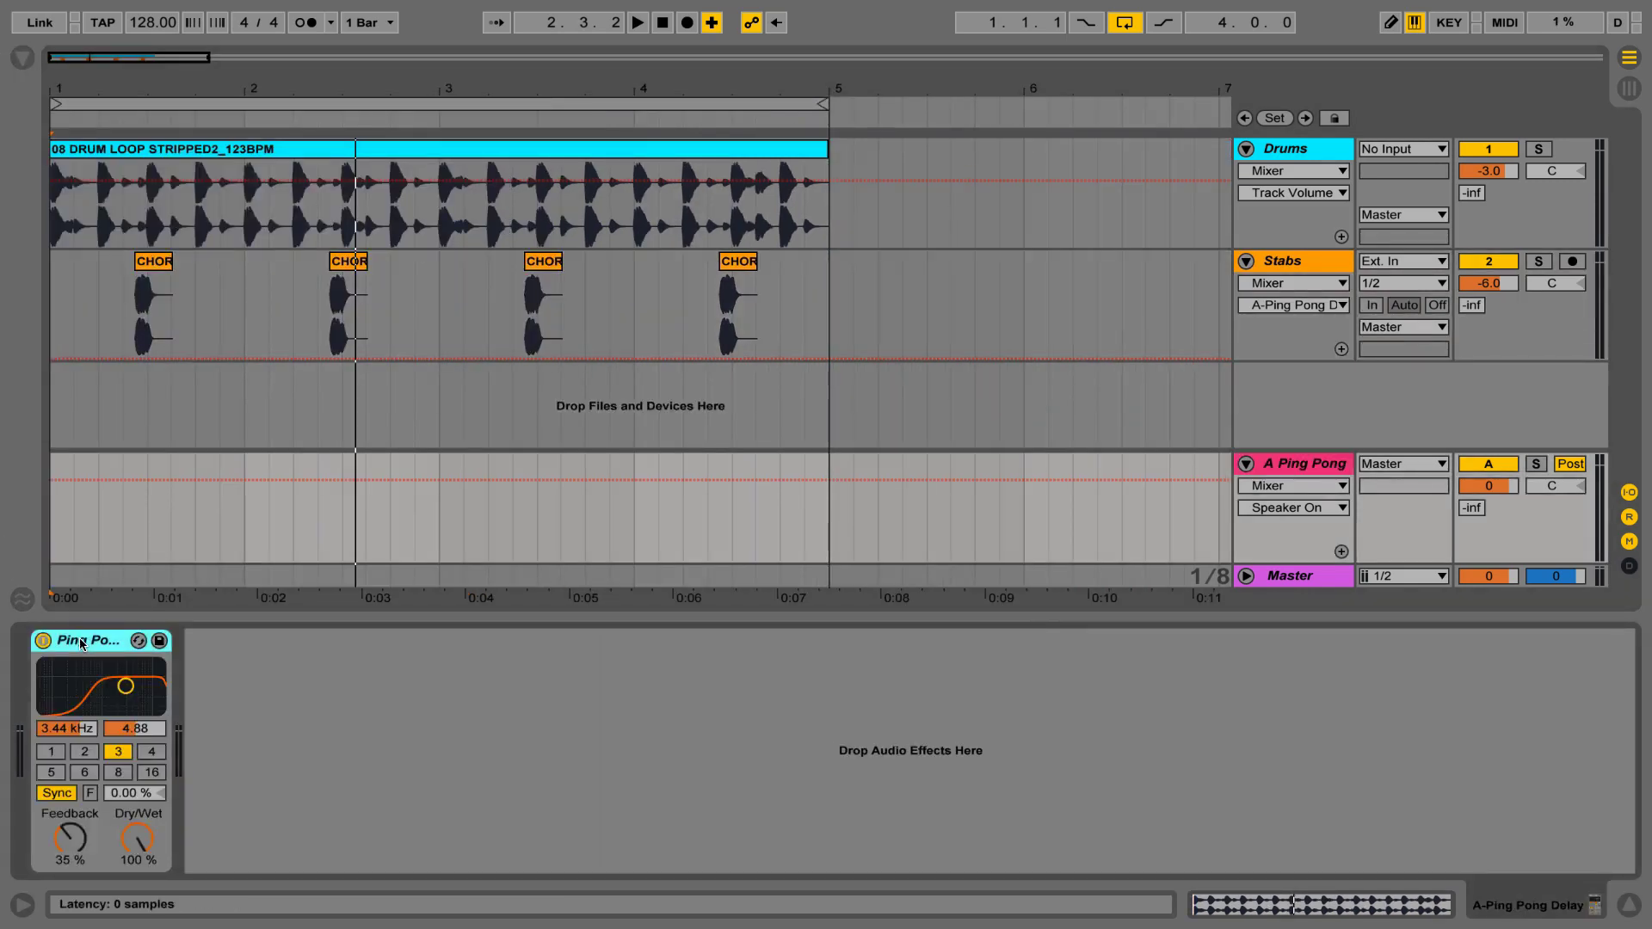
left_click(1277, 261)
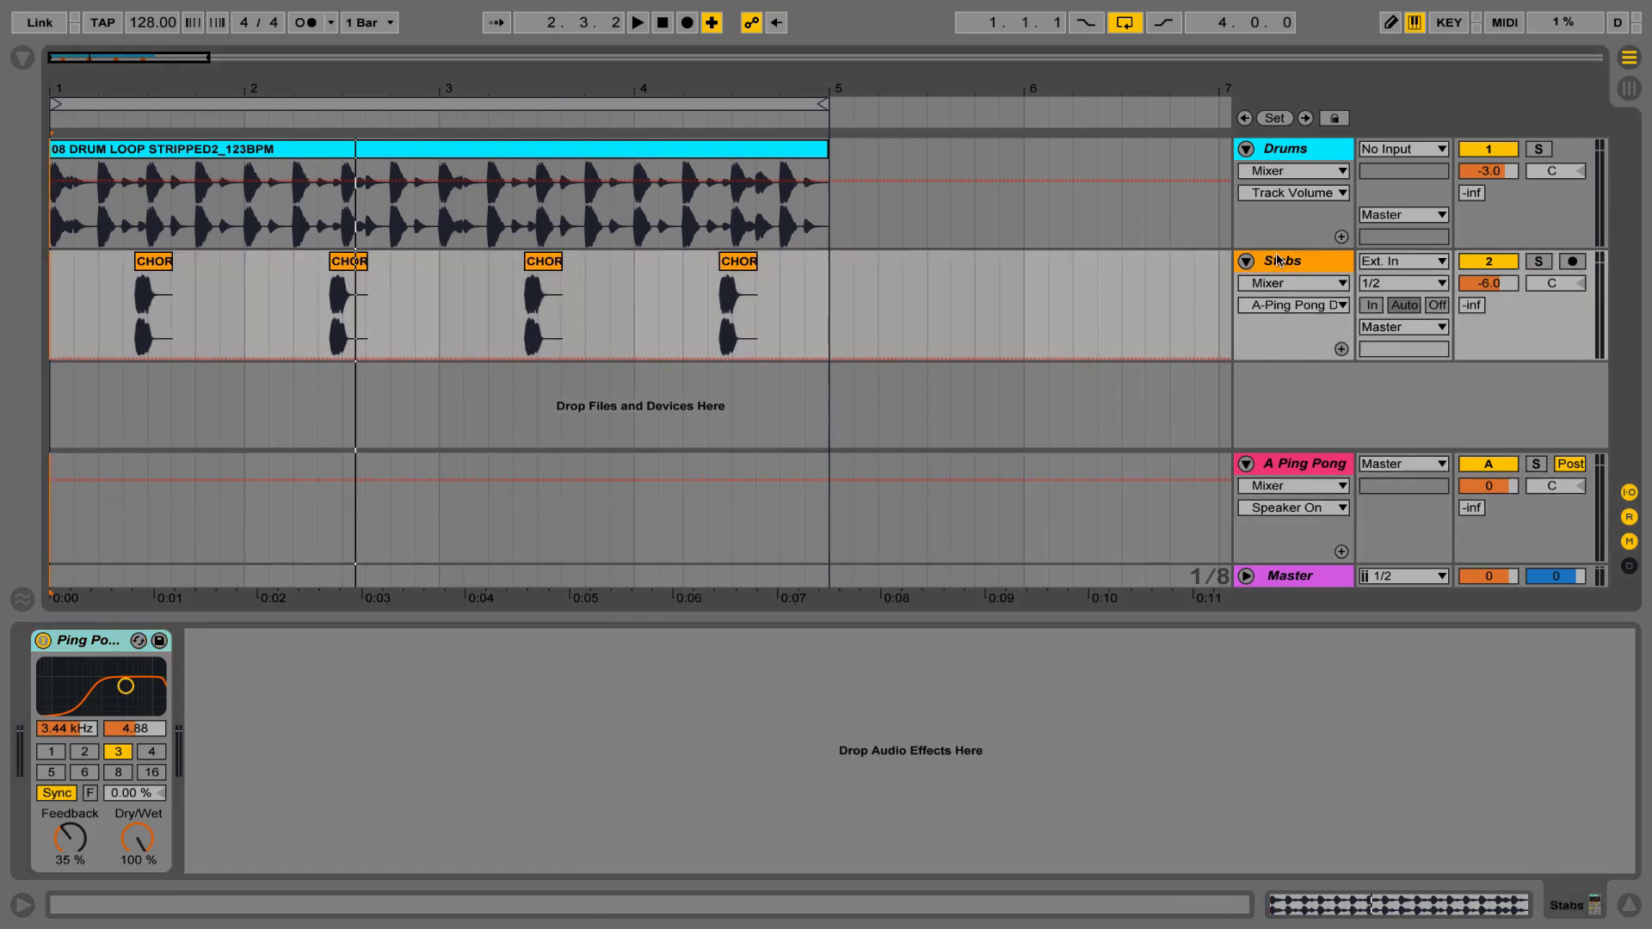
left_click(1277, 262)
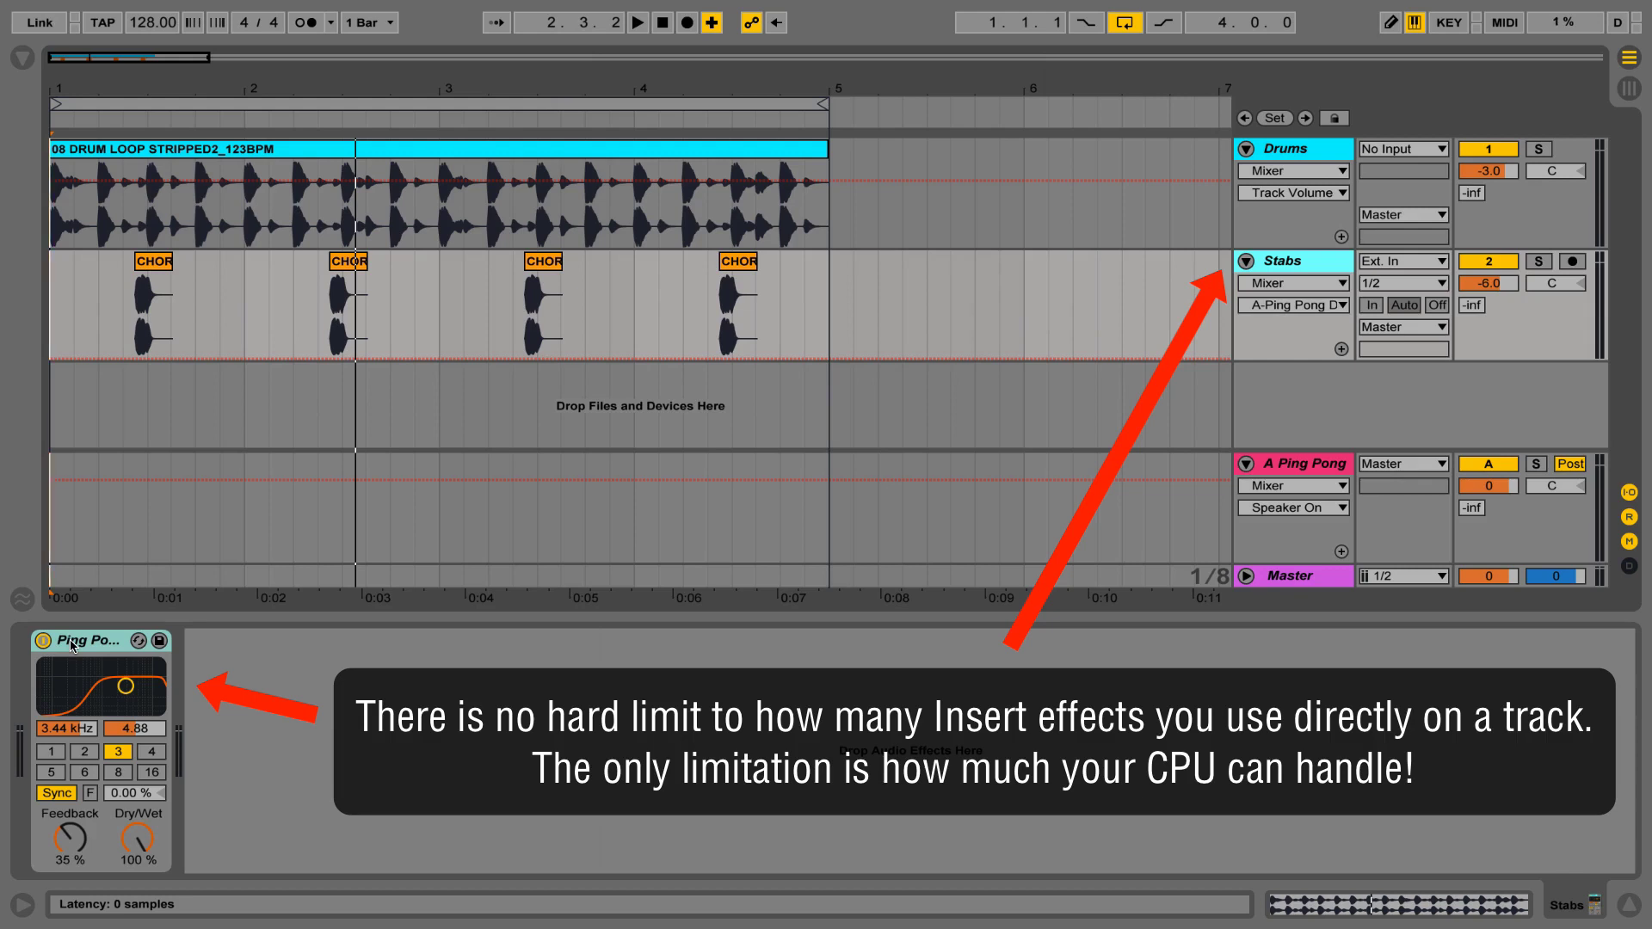
Step: Sweep the Stabs Ping Pong Delay Dry/Wet through 0% and about 50%, finishing at 100%
key("space")
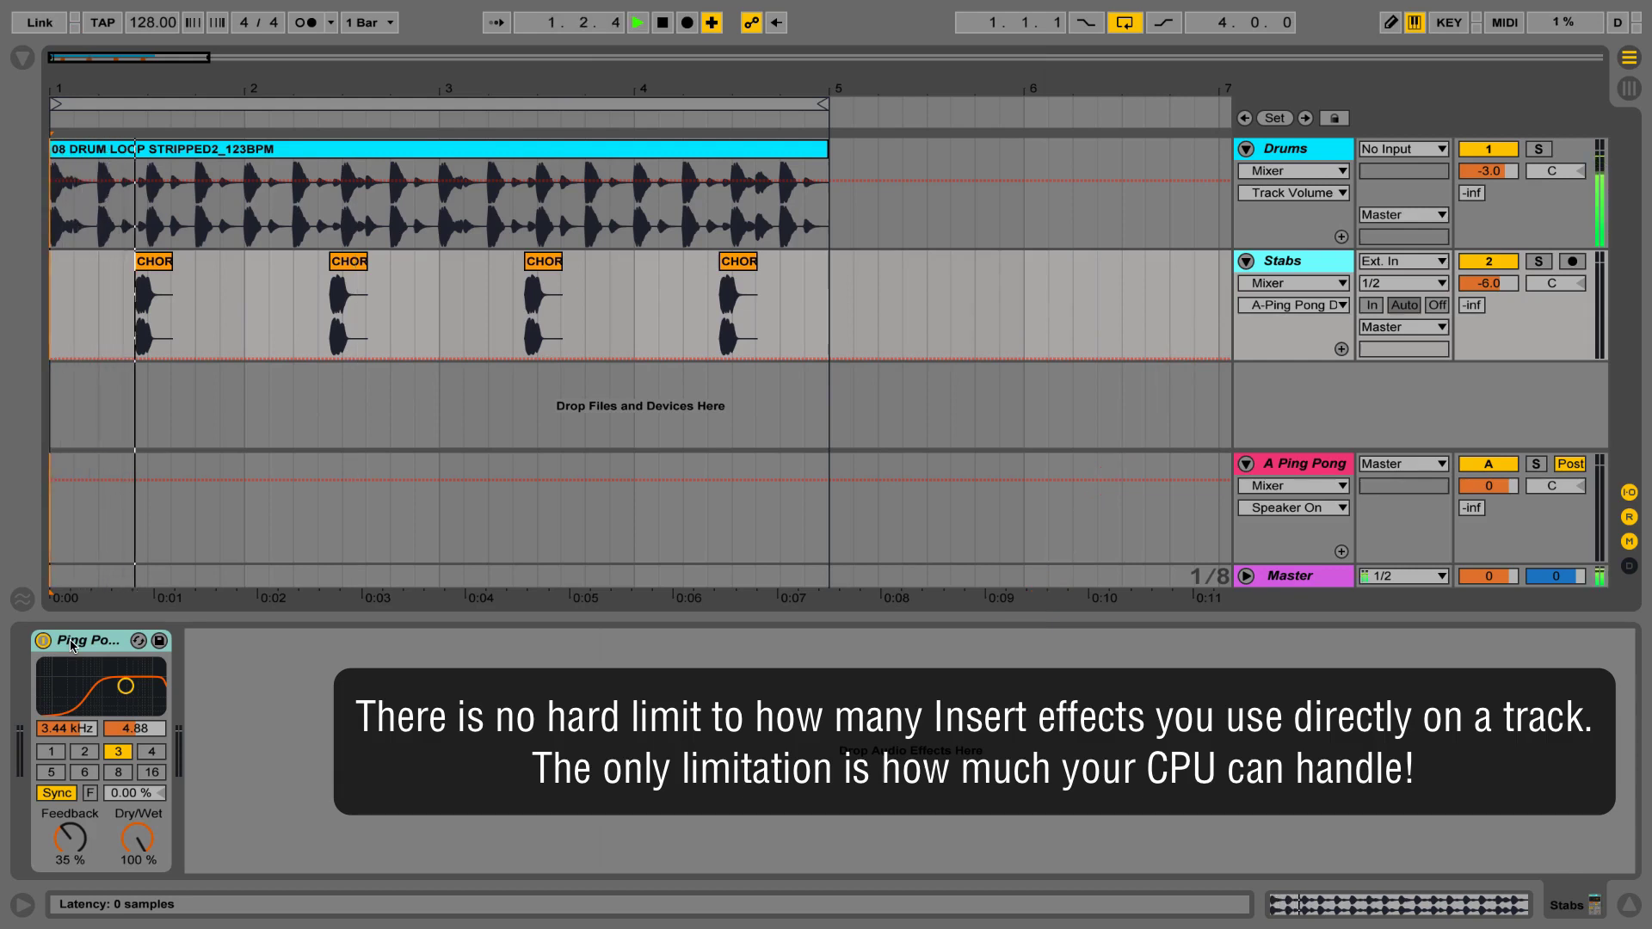
left_click(135, 848)
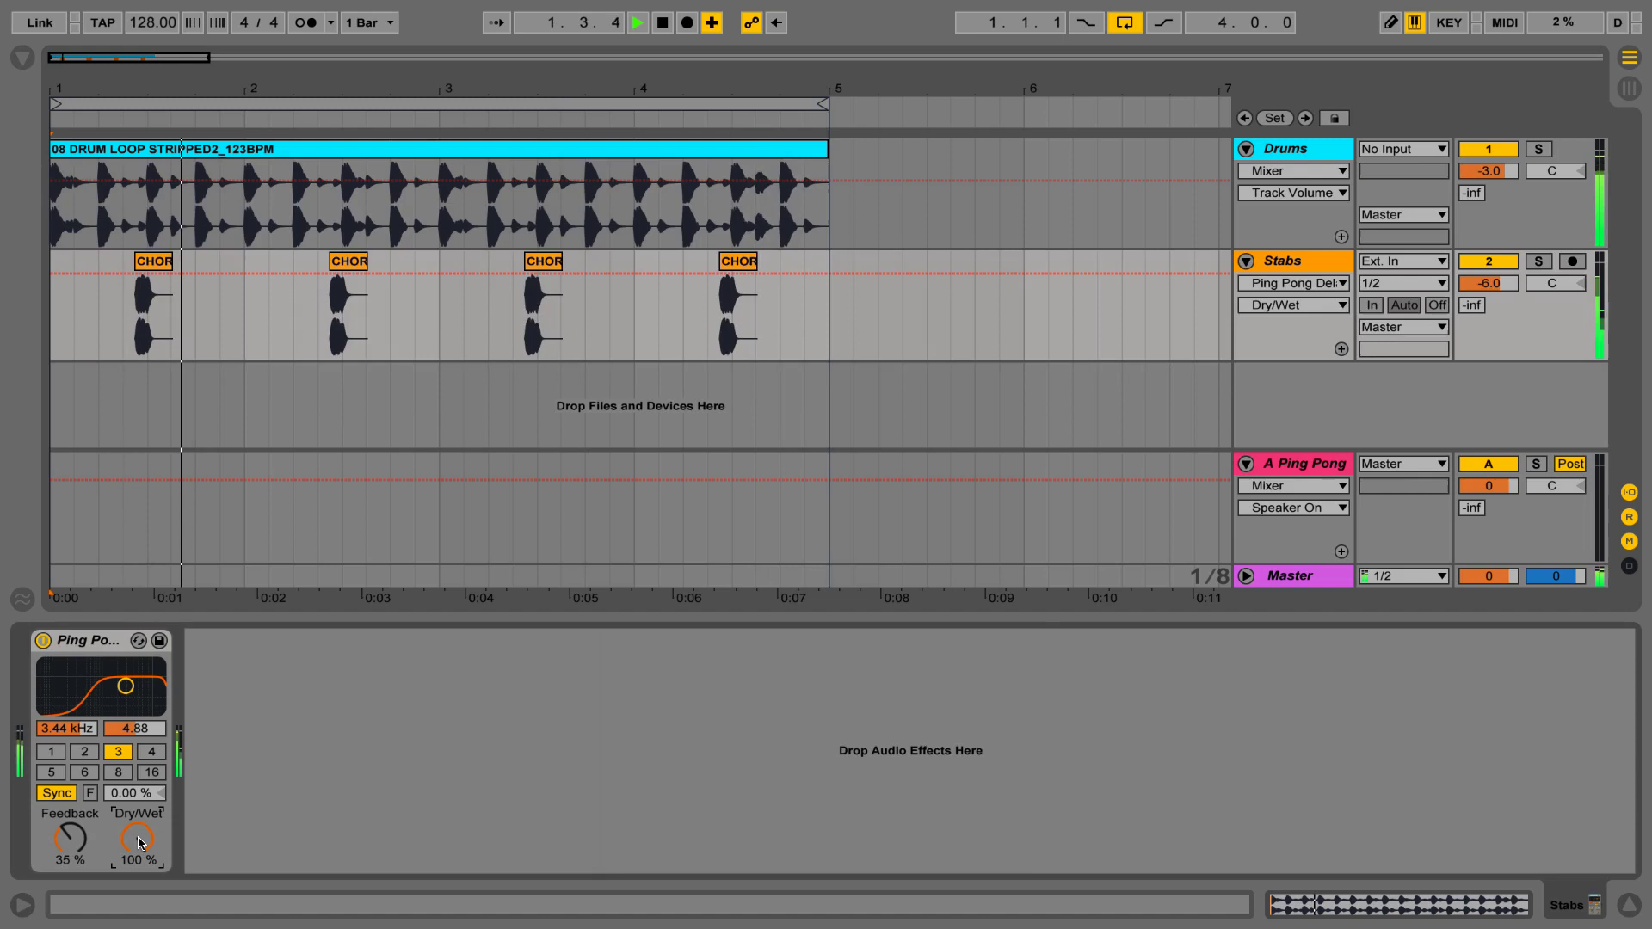
left_click_drag(140, 845, 141, 894)
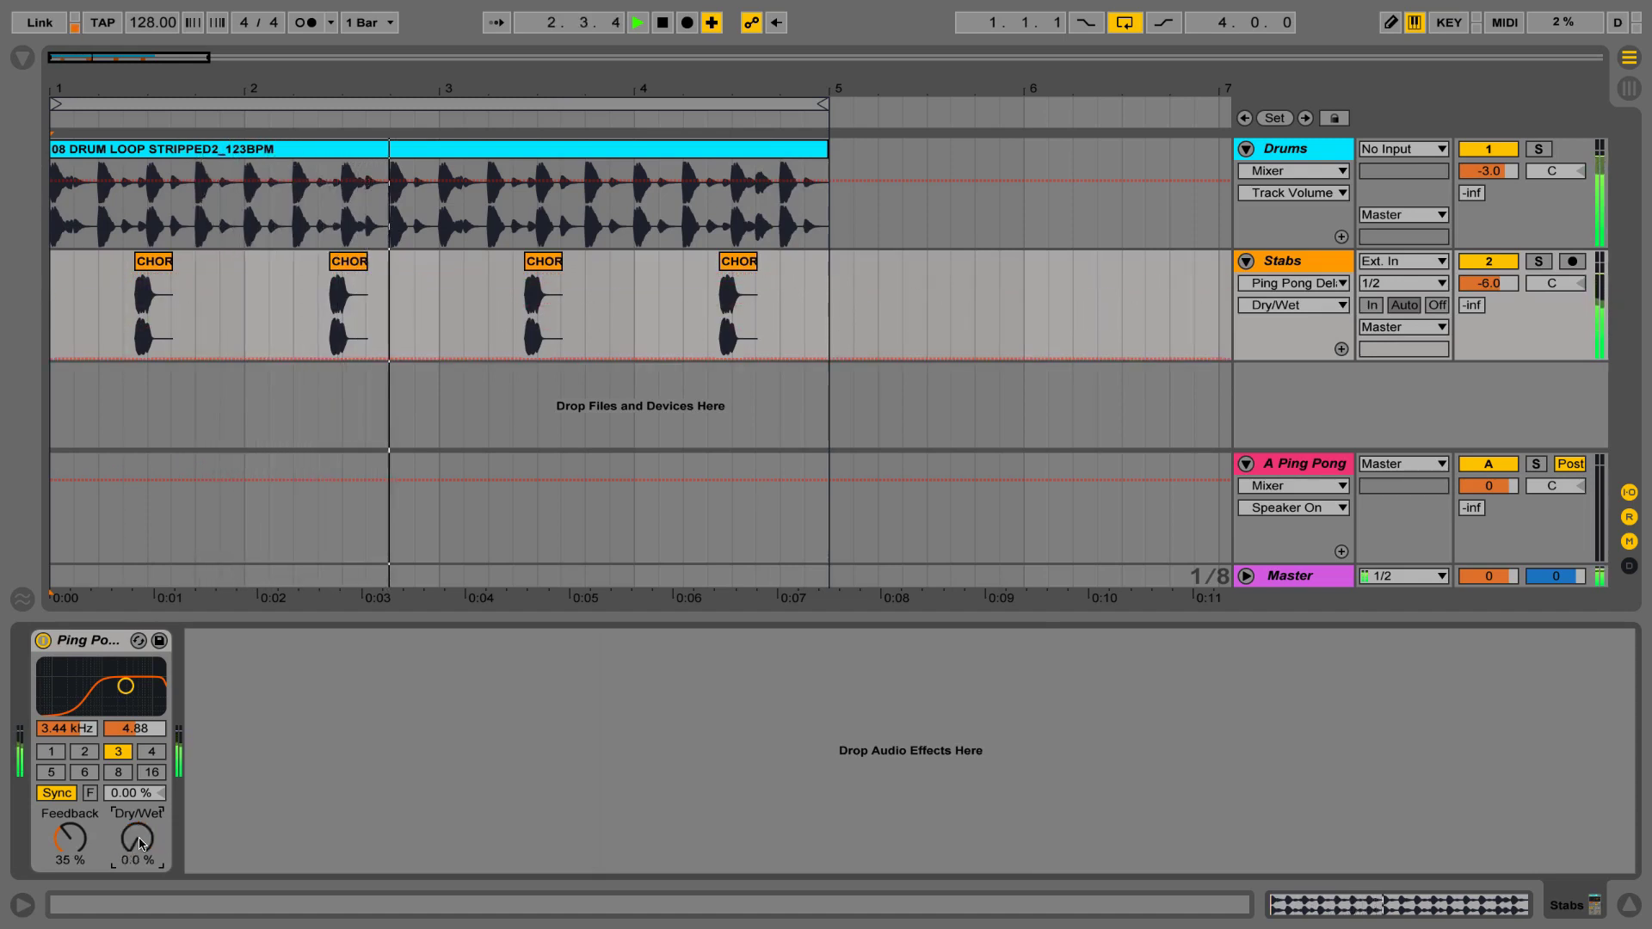
left_click_drag(140, 845, 140, 797)
key("space")
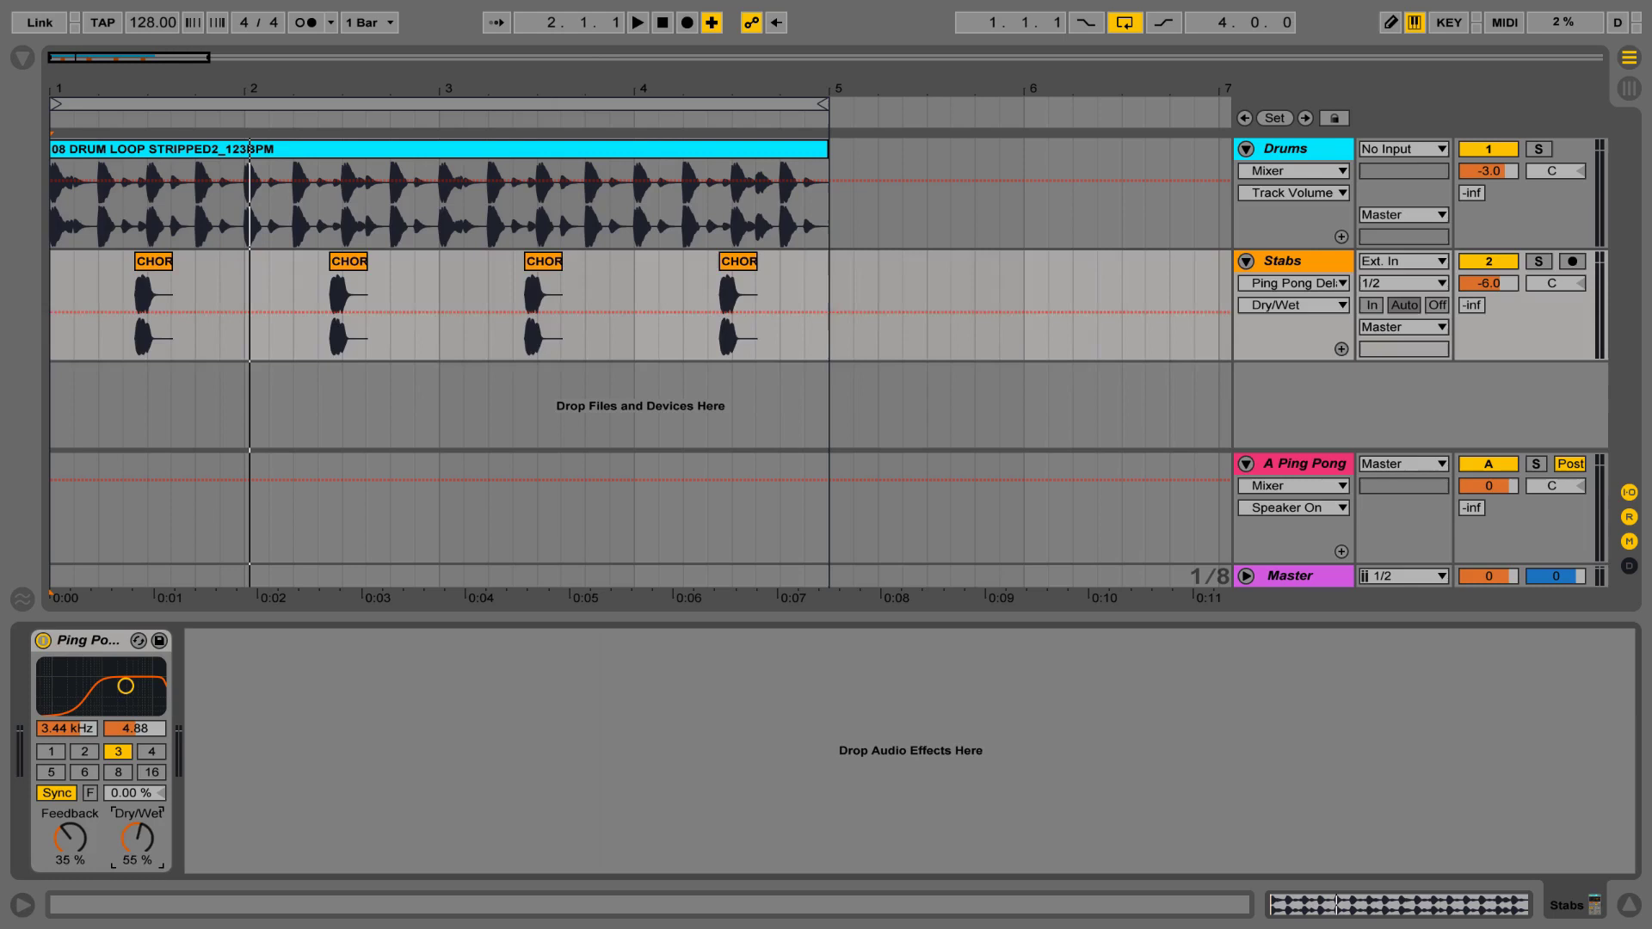
left_click_drag(138, 837, 138, 895)
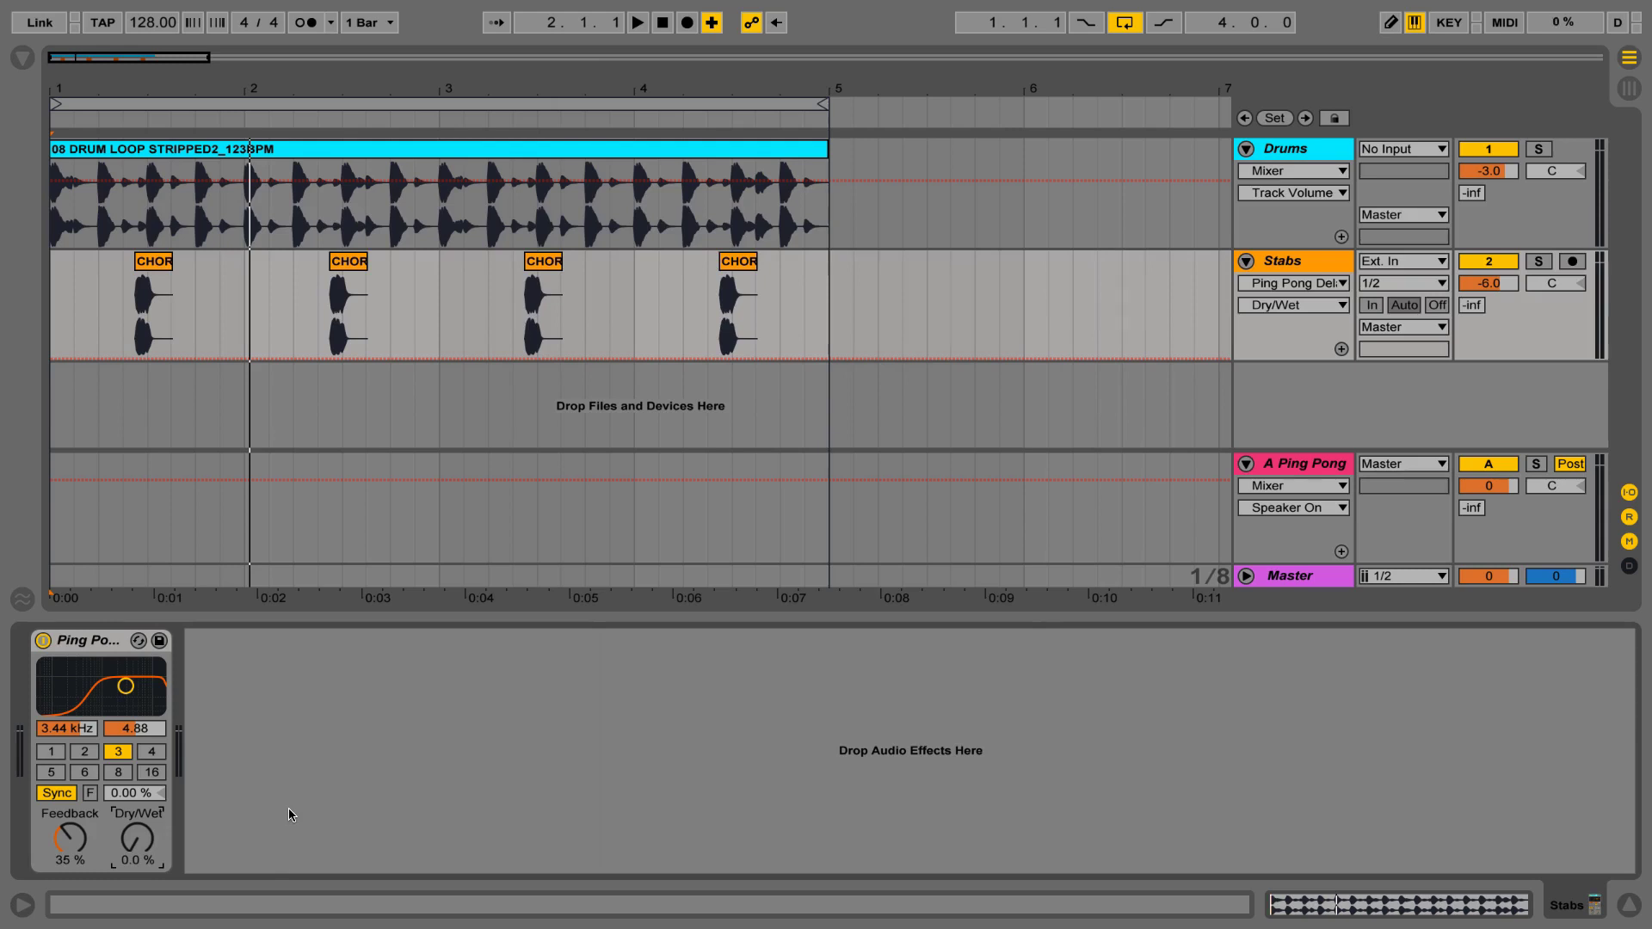
left_click_drag(138, 837, 137, 756)
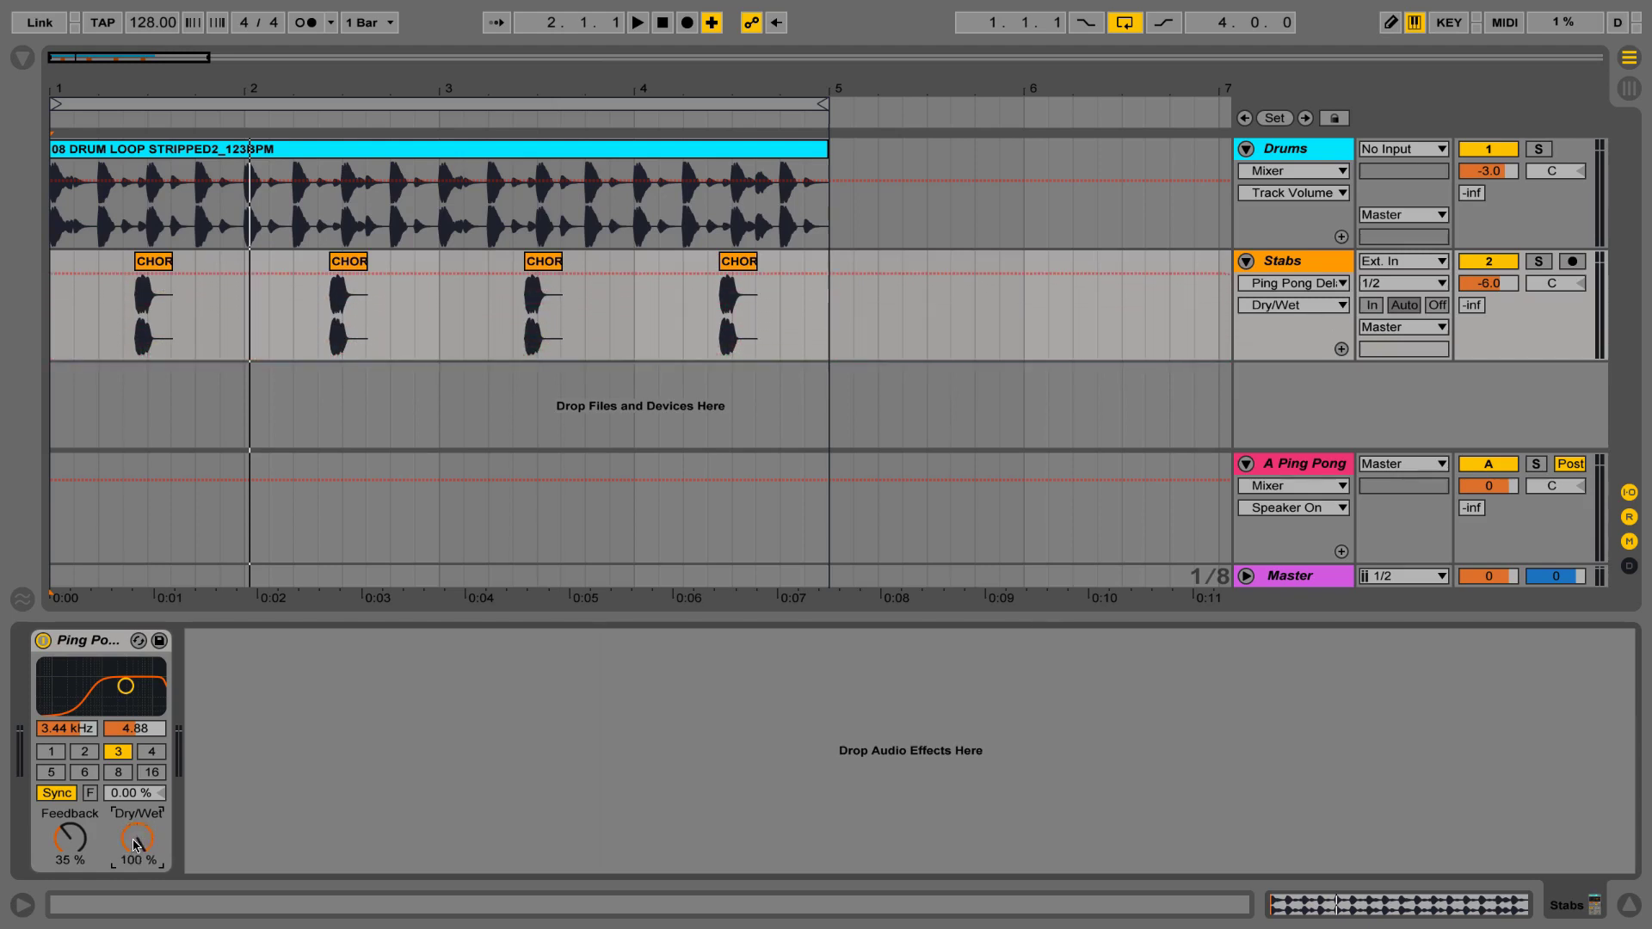
left_click(94, 643)
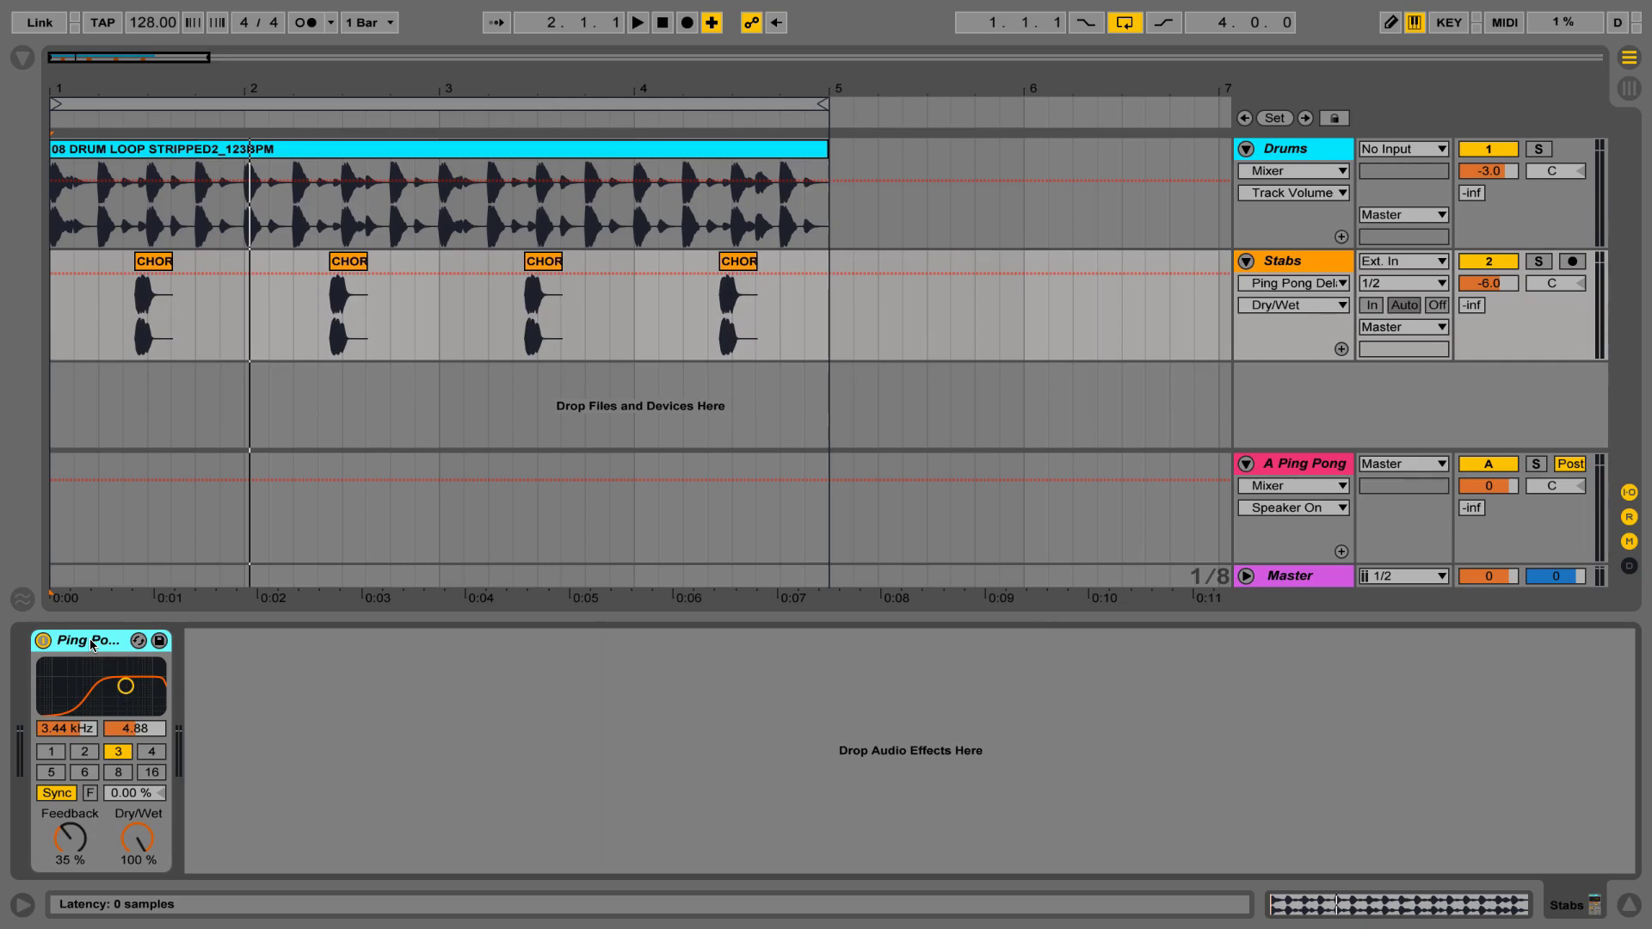
Step: Group the Stabs Ping Pong Delay into an Audio Effect Rack, show its chain list, and play
right_click(84, 644)
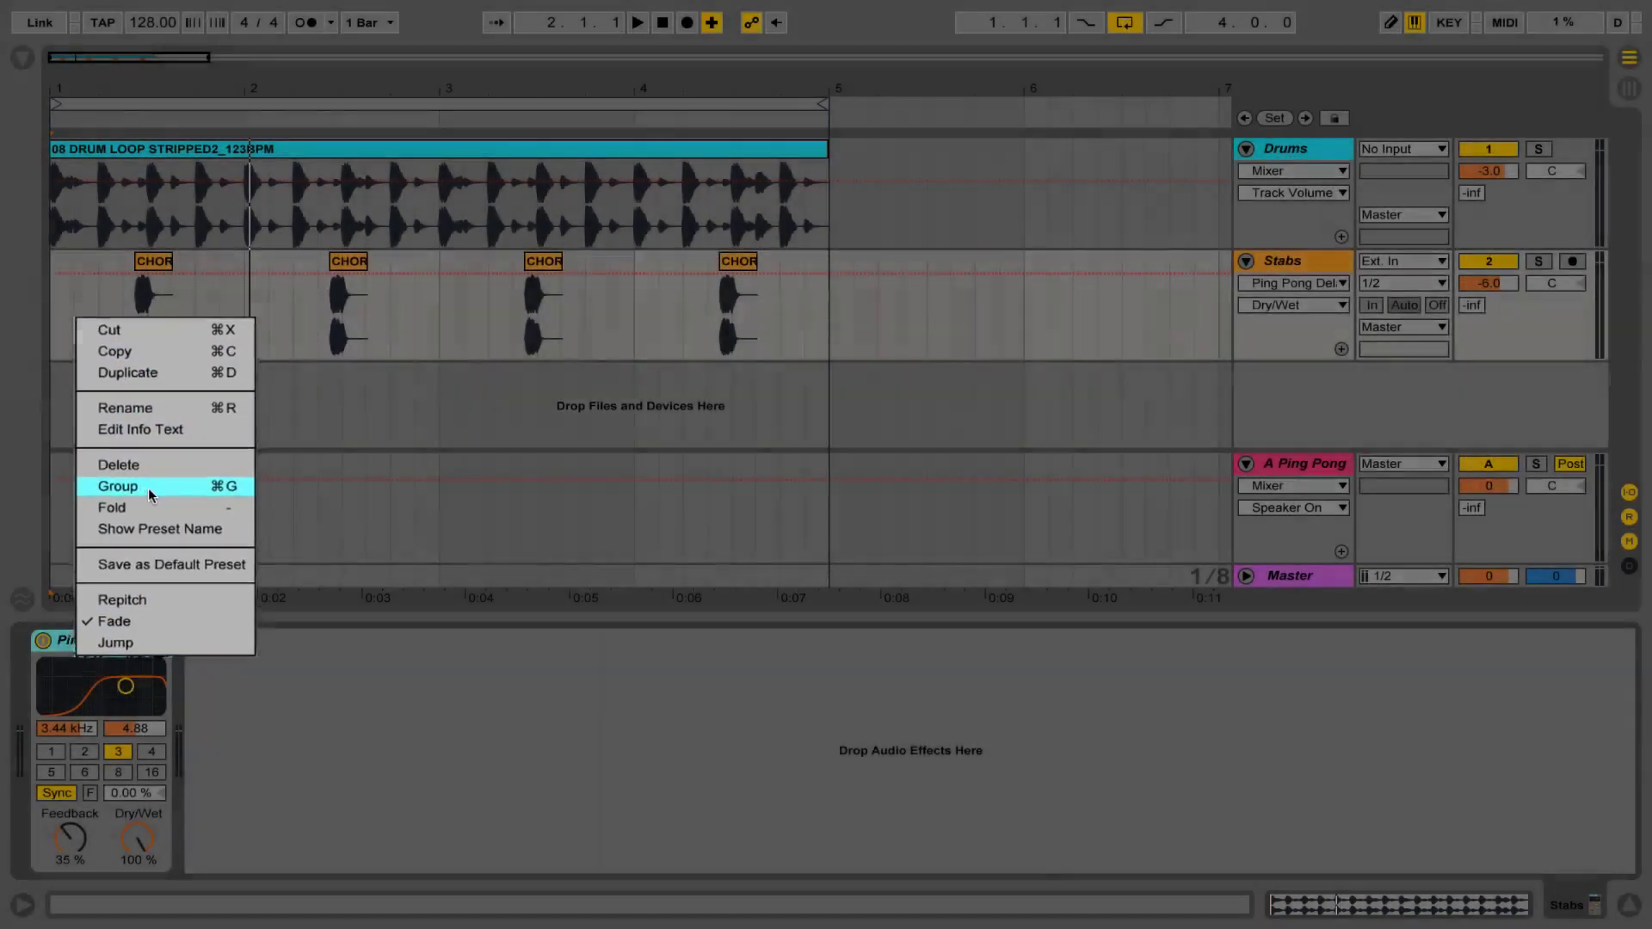
left_click(148, 488)
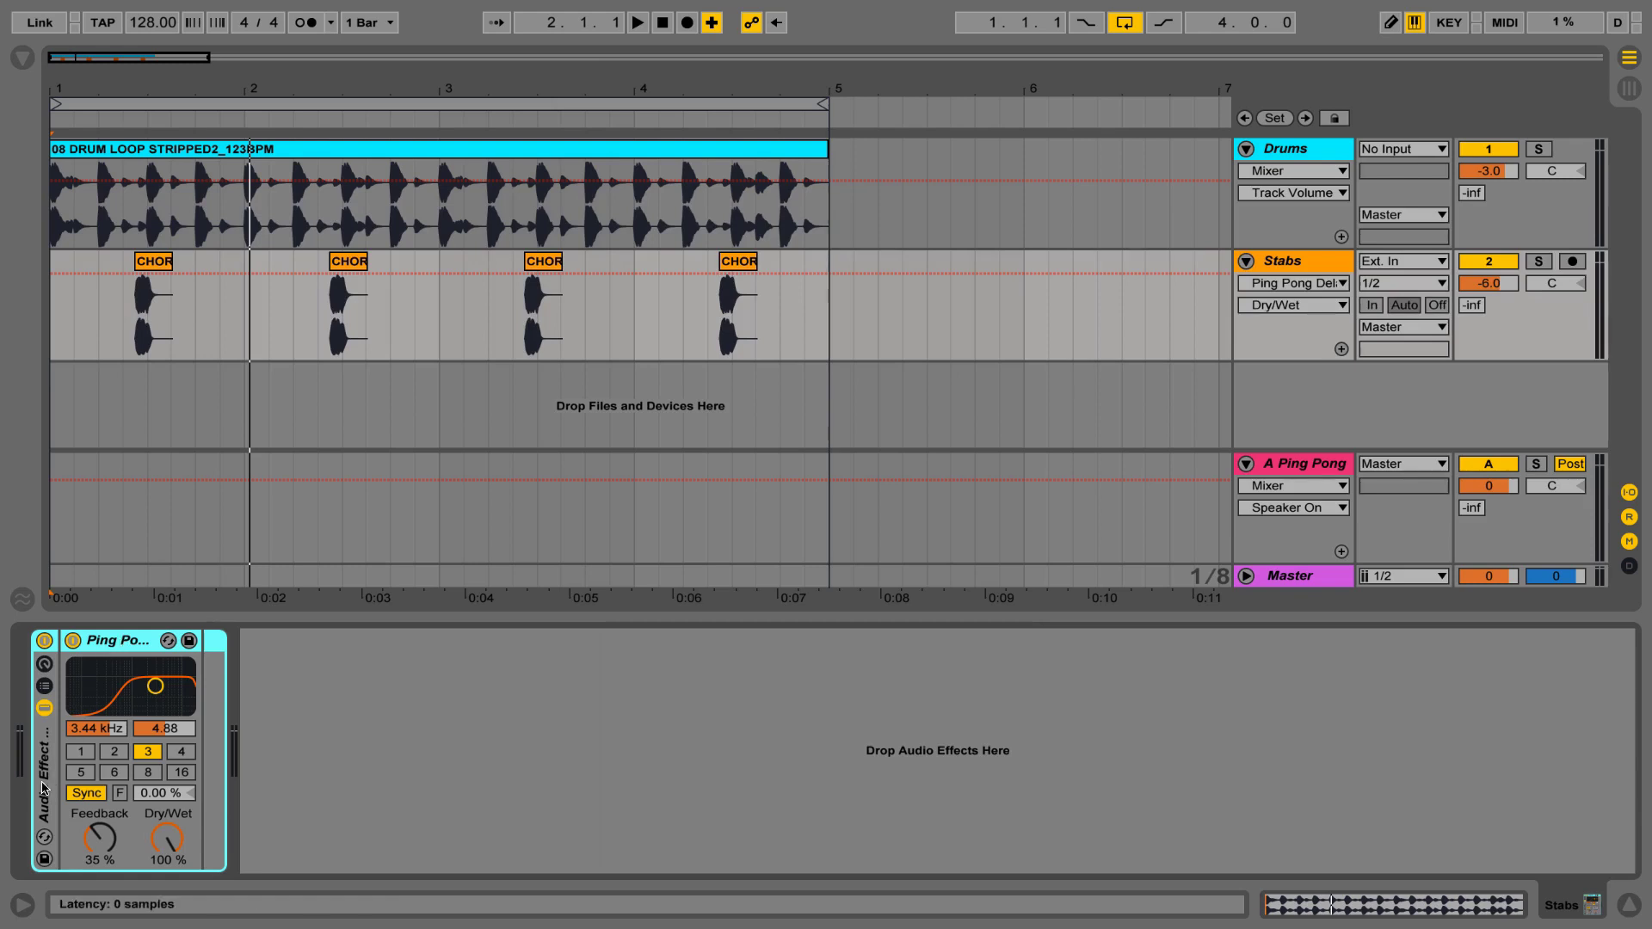
left_click(45, 687)
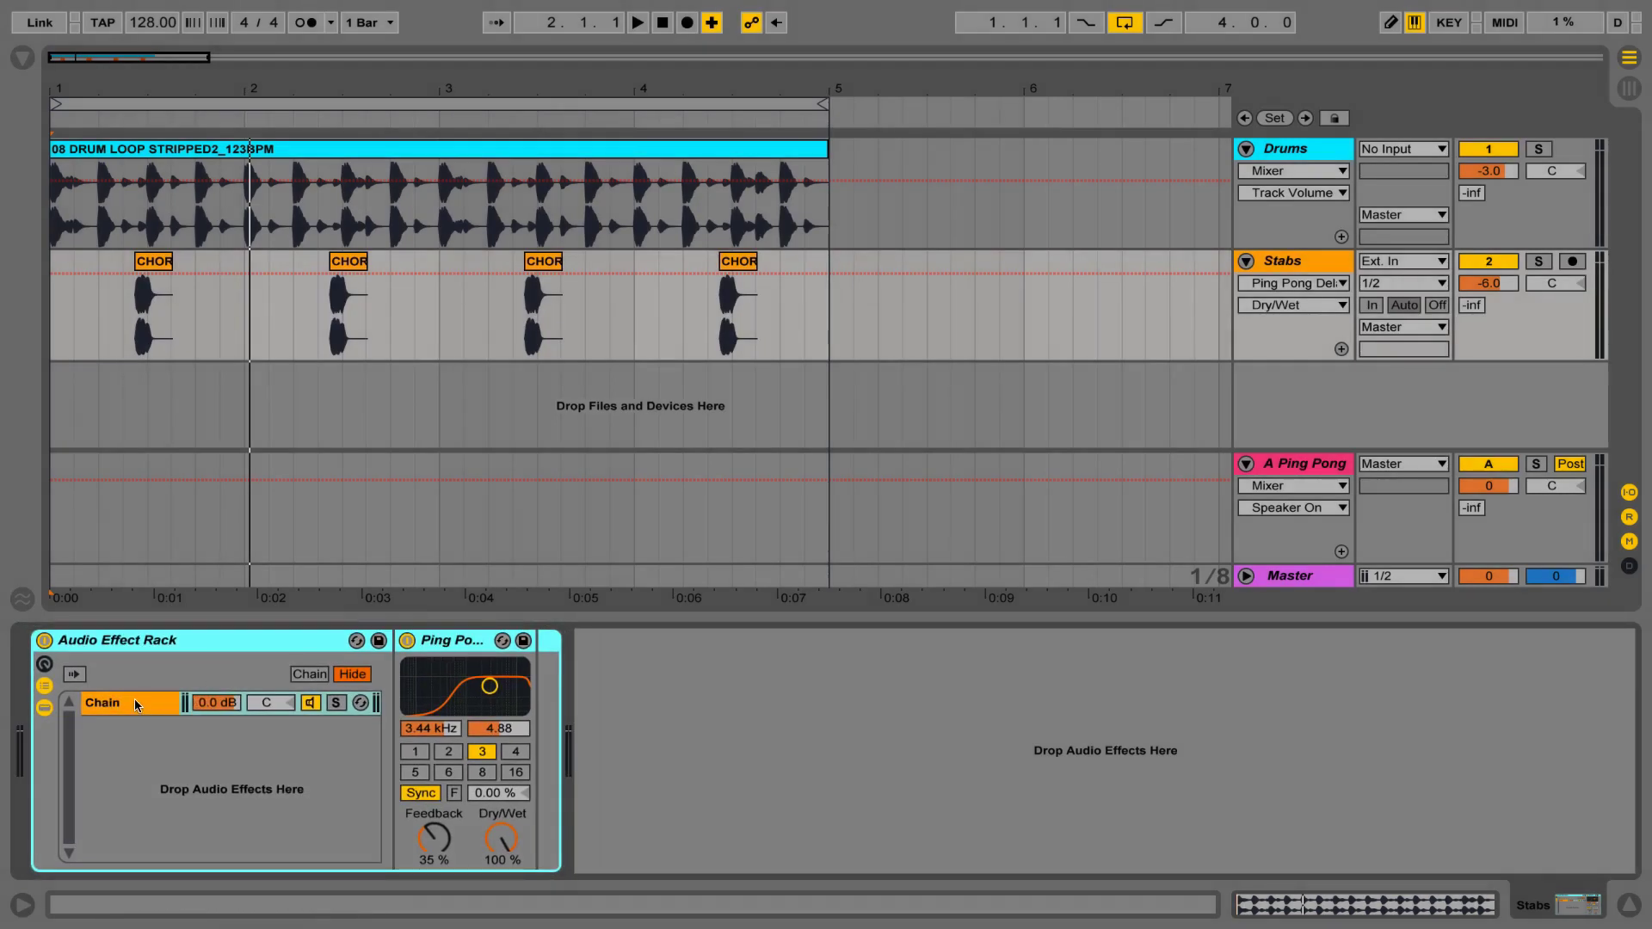
key("space")
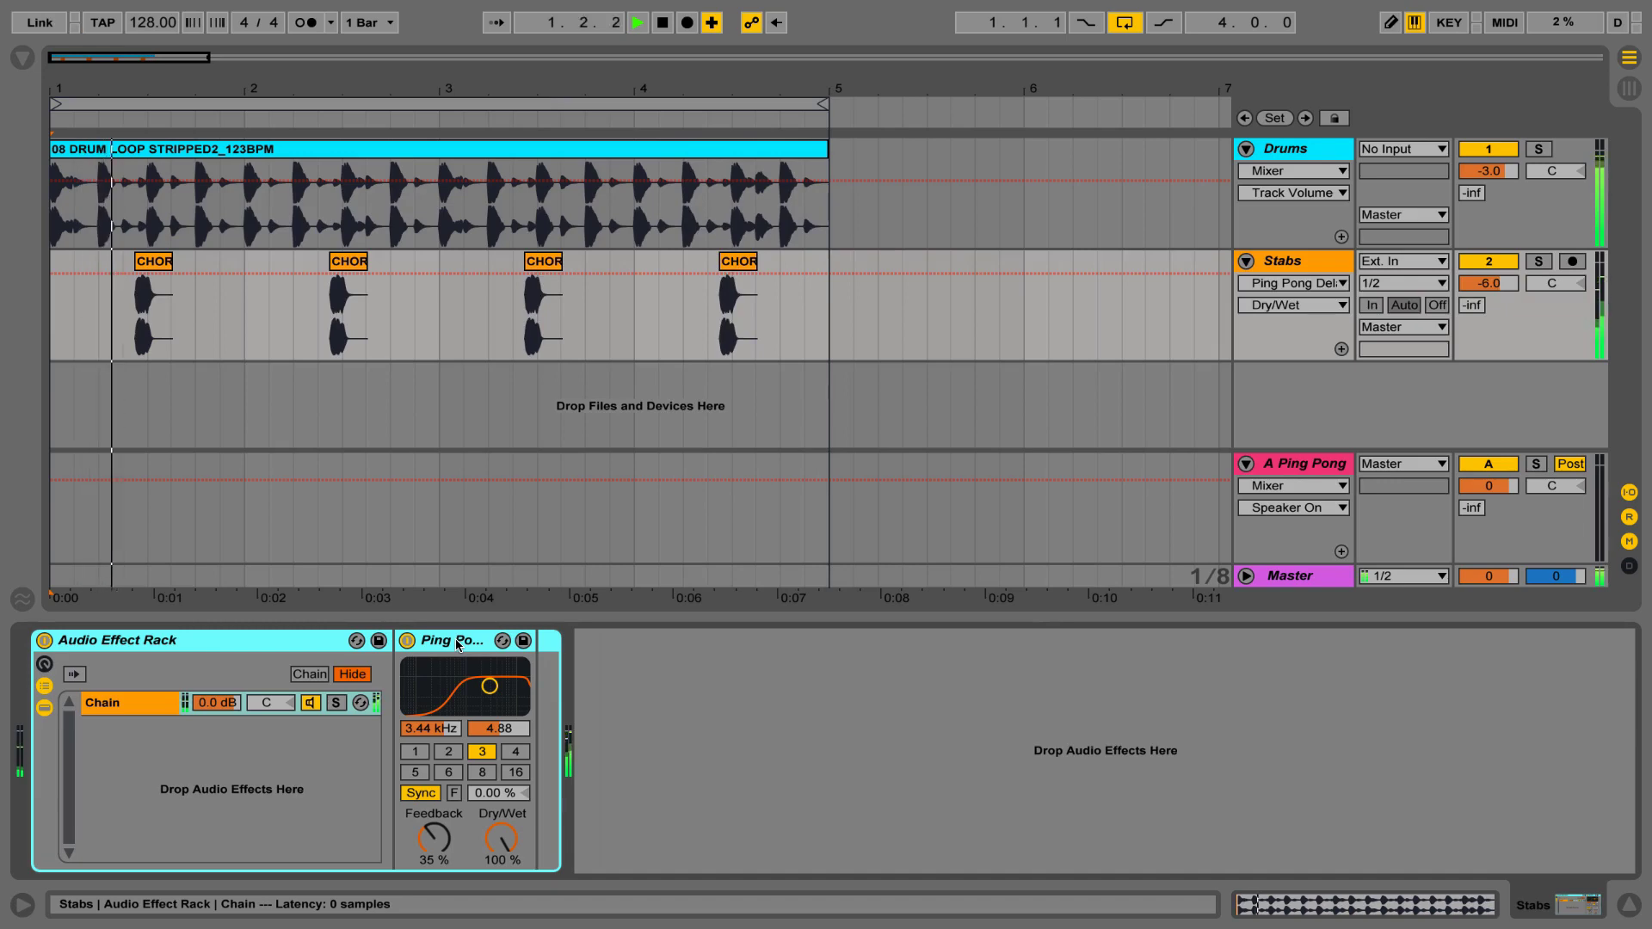
Step: Stop playback, add an empty chain with Create Chain, and compare it with the Ping Pong Delay chain
key("space")
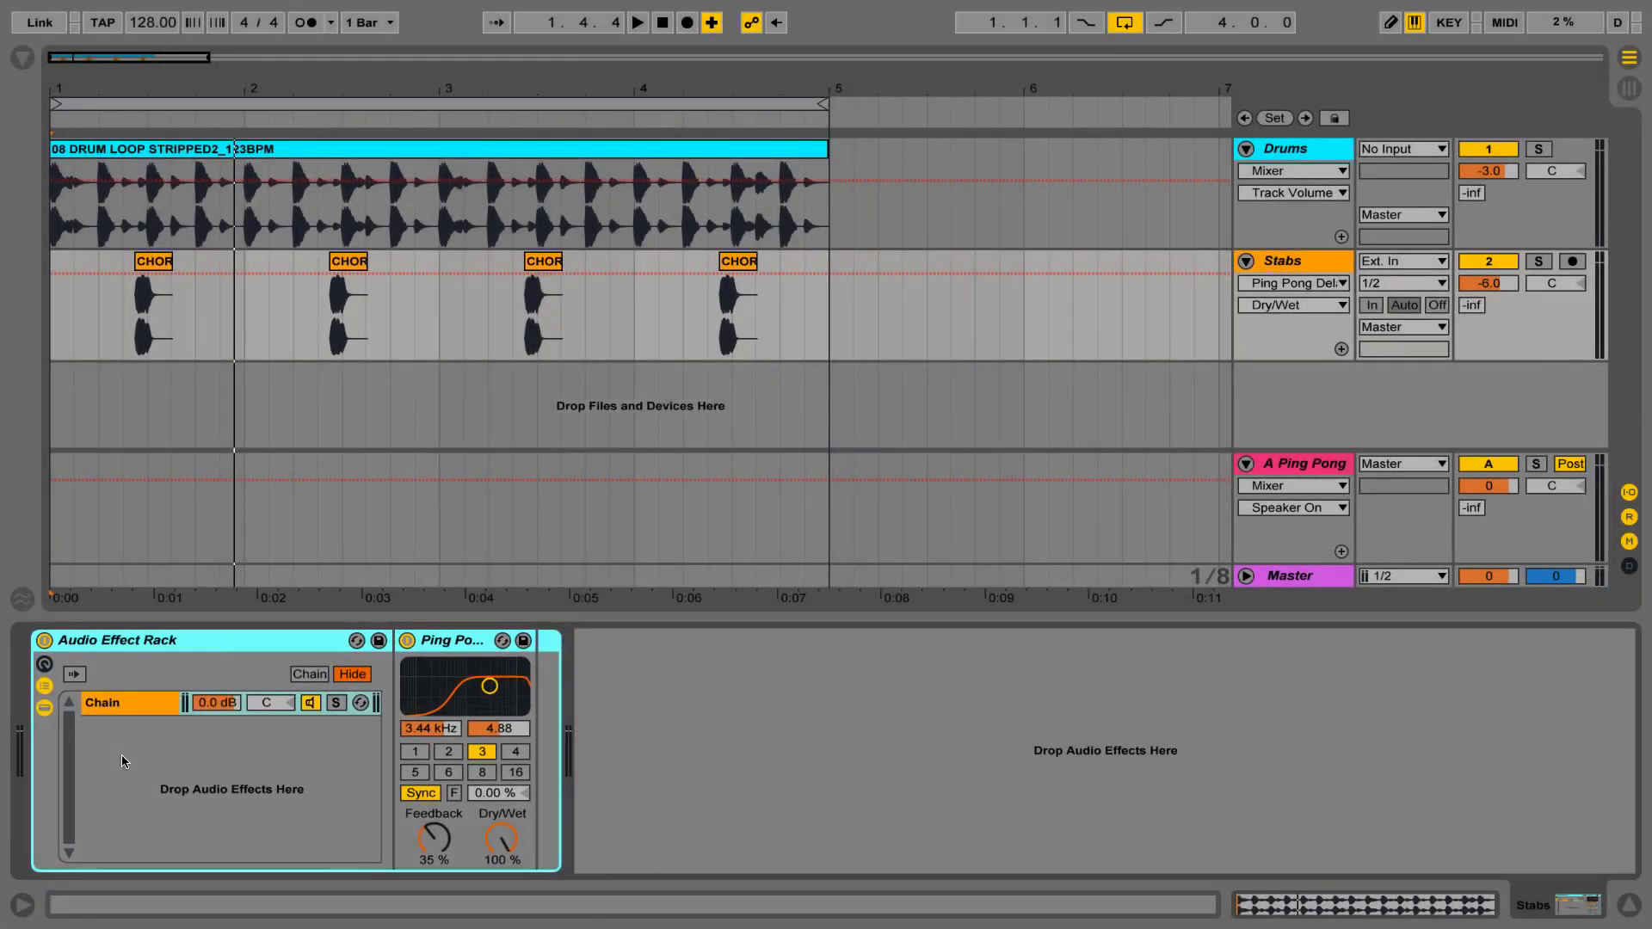
right_click(121, 756)
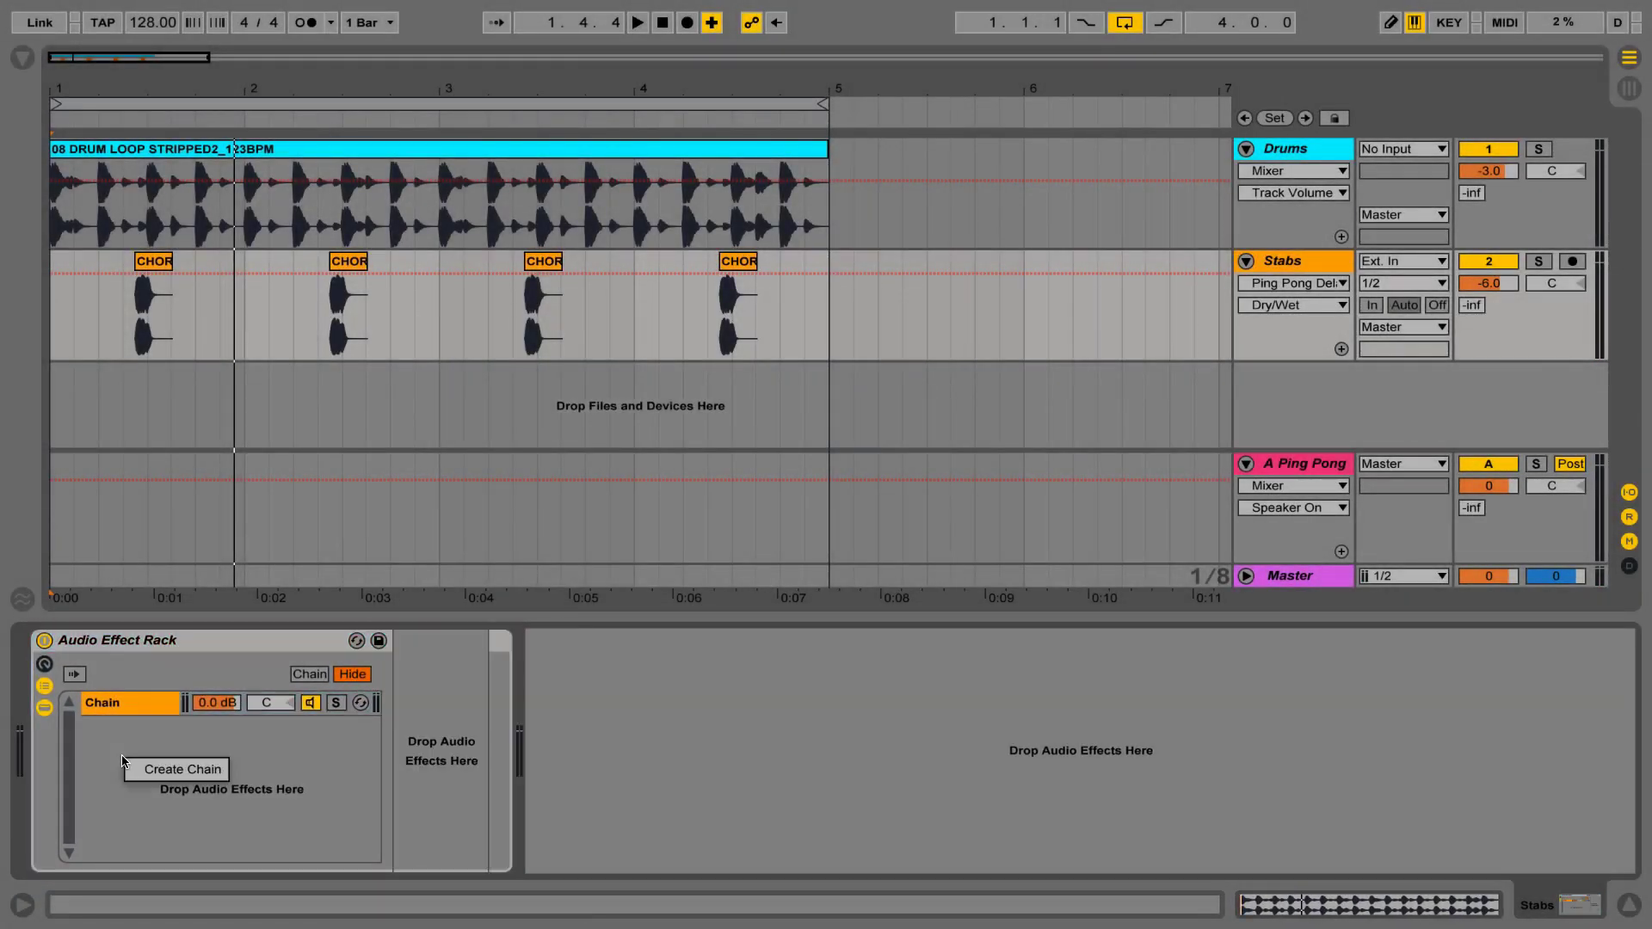
left_click(183, 771)
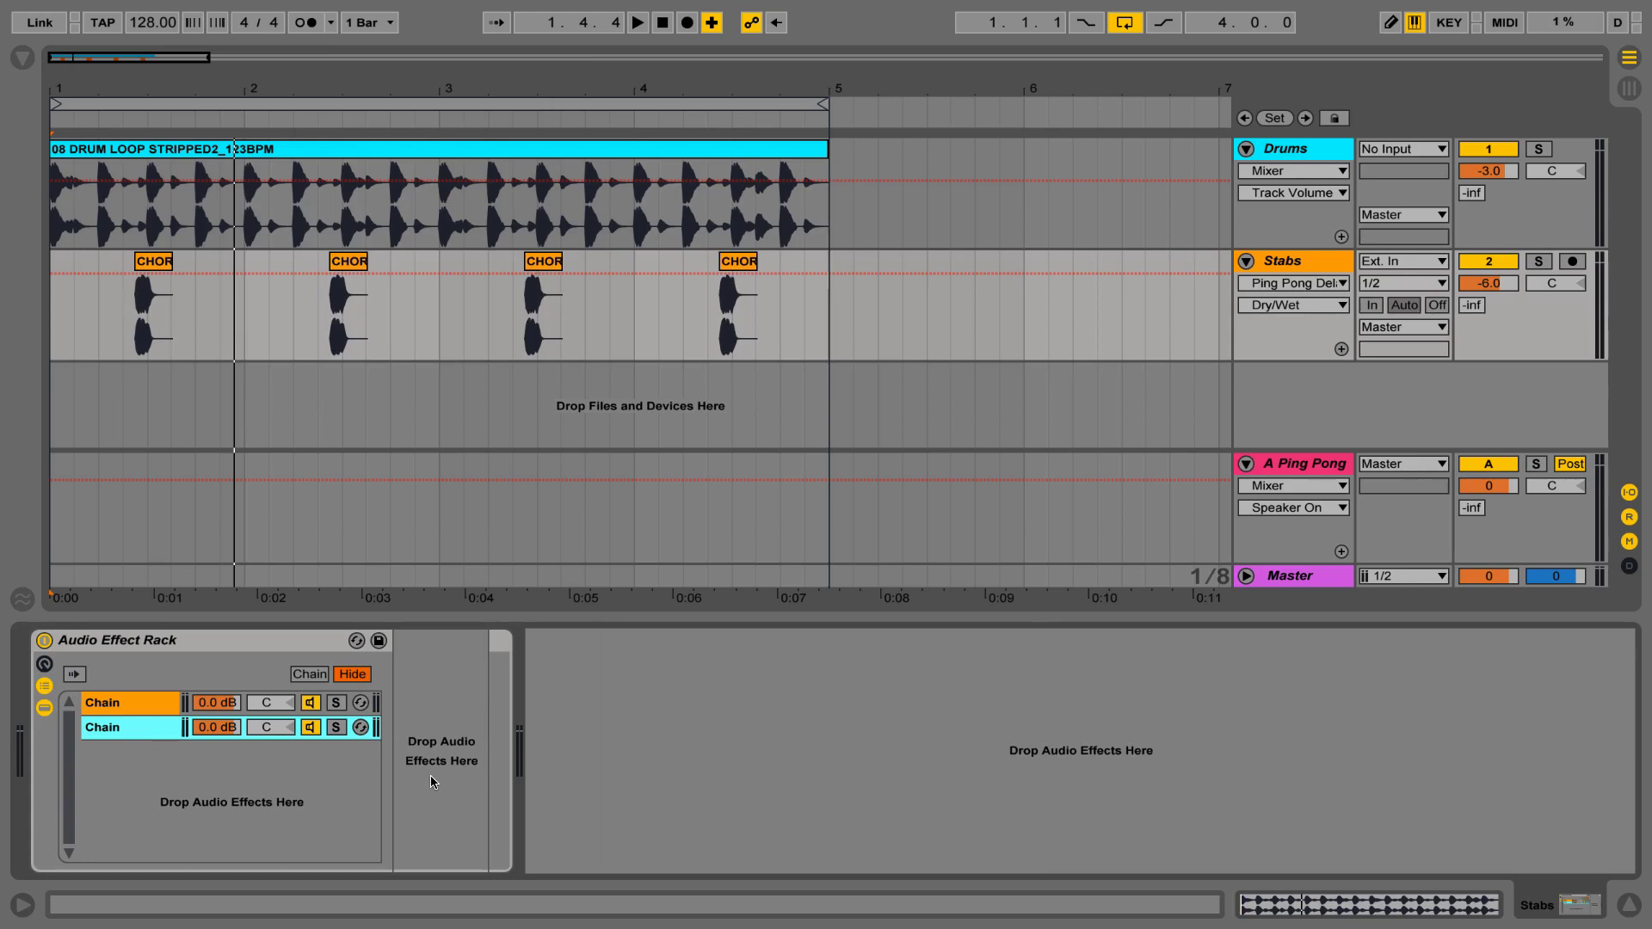
left_click(122, 701)
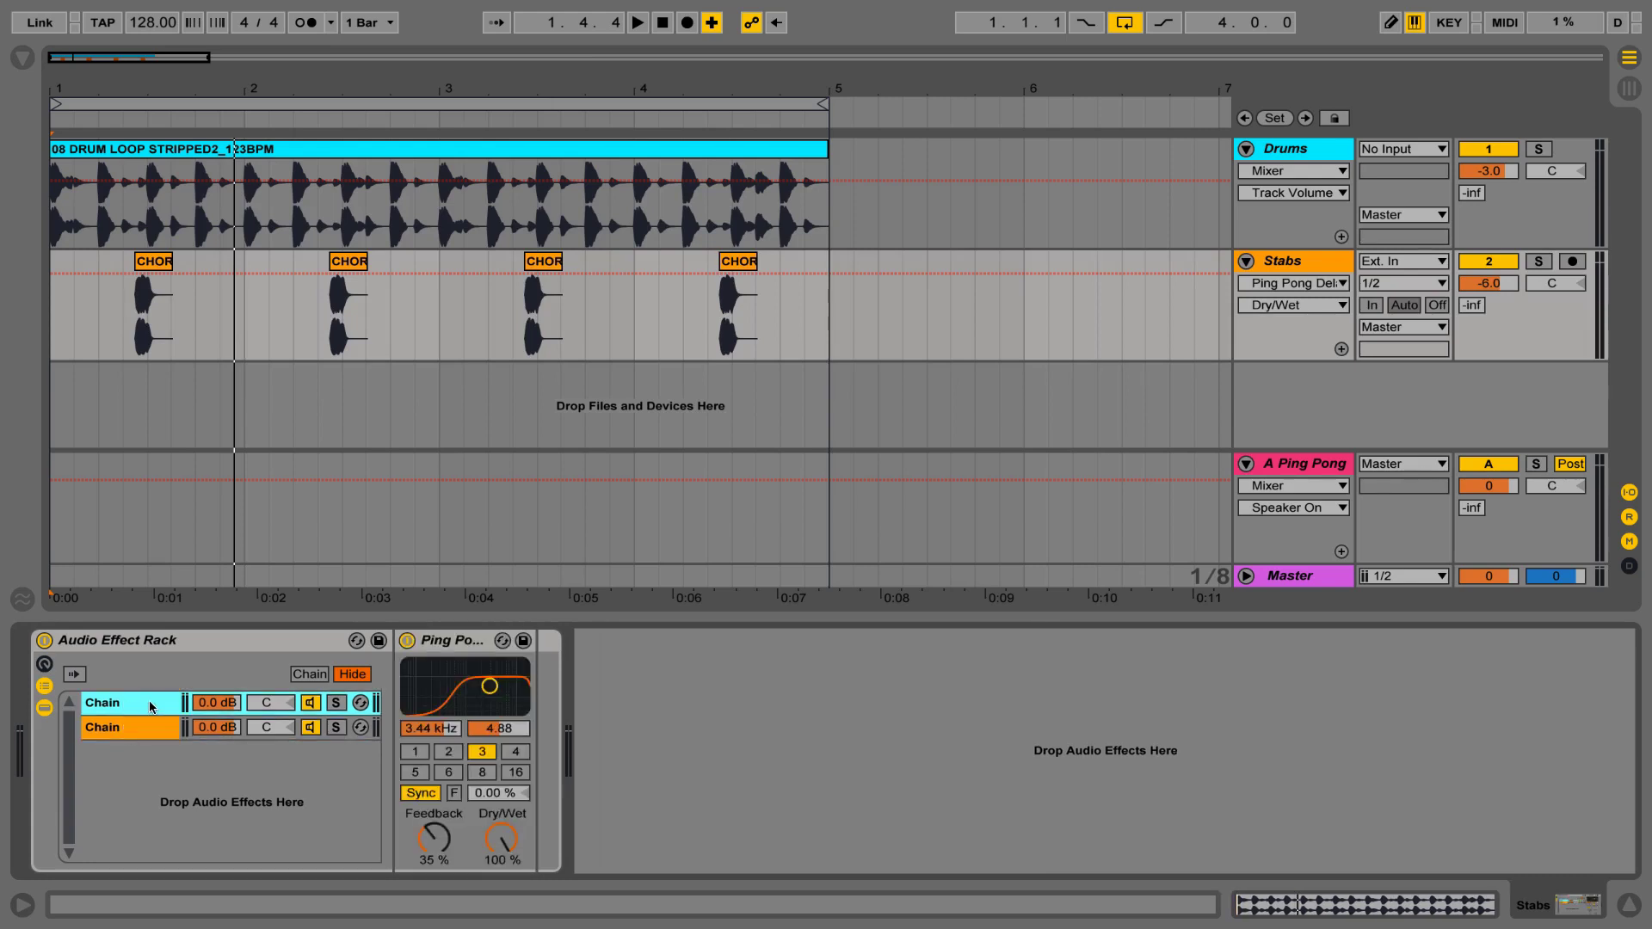
left_click(134, 725)
left_click(133, 700)
left_click(136, 723)
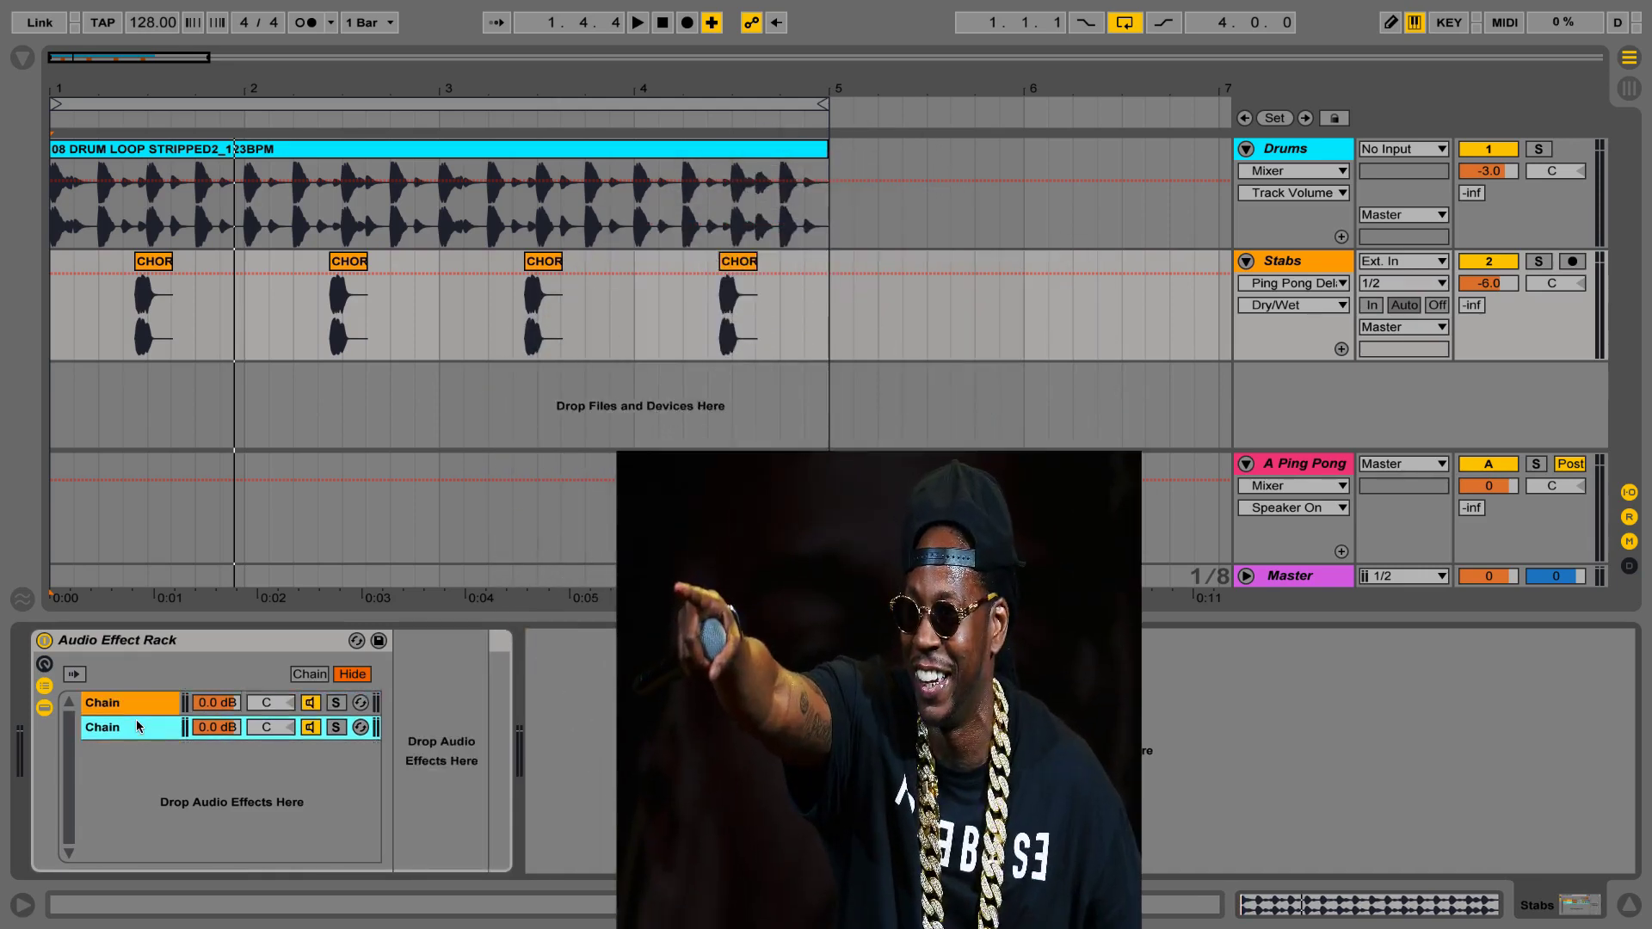
Step: Rename the empty chain 'Dry' and the Ping Pong Delay chain 'Wet', then start playback
left_click(132, 704)
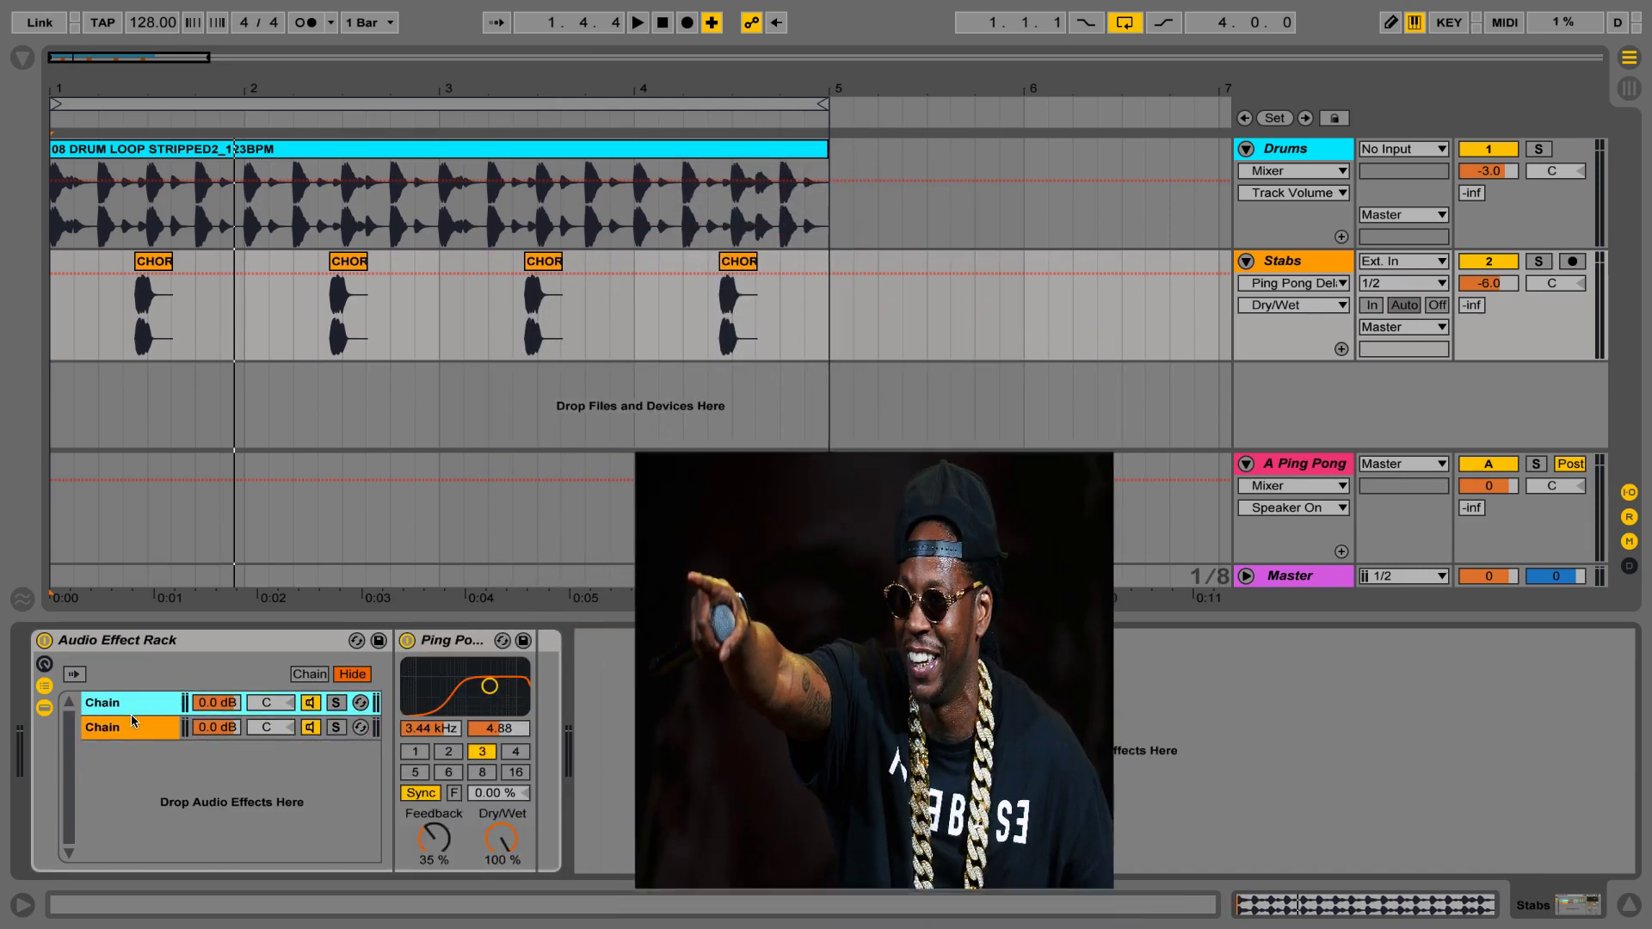
left_click(130, 727)
key("ctrl+r")
type("Dry")
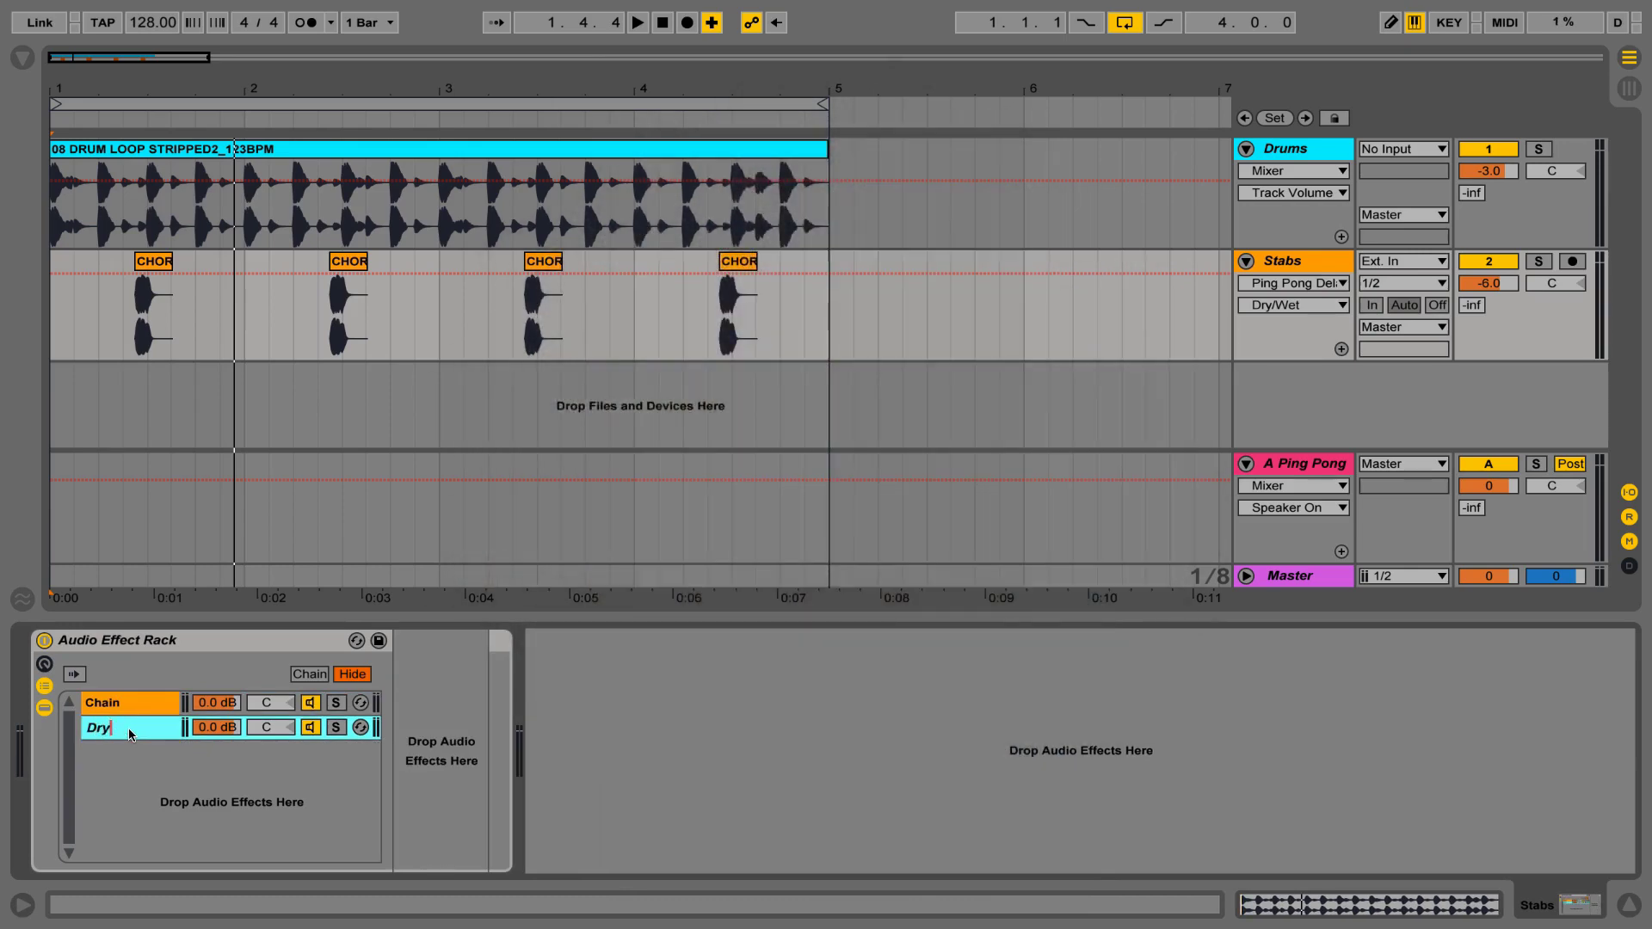
key("Return")
left_click(129, 706)
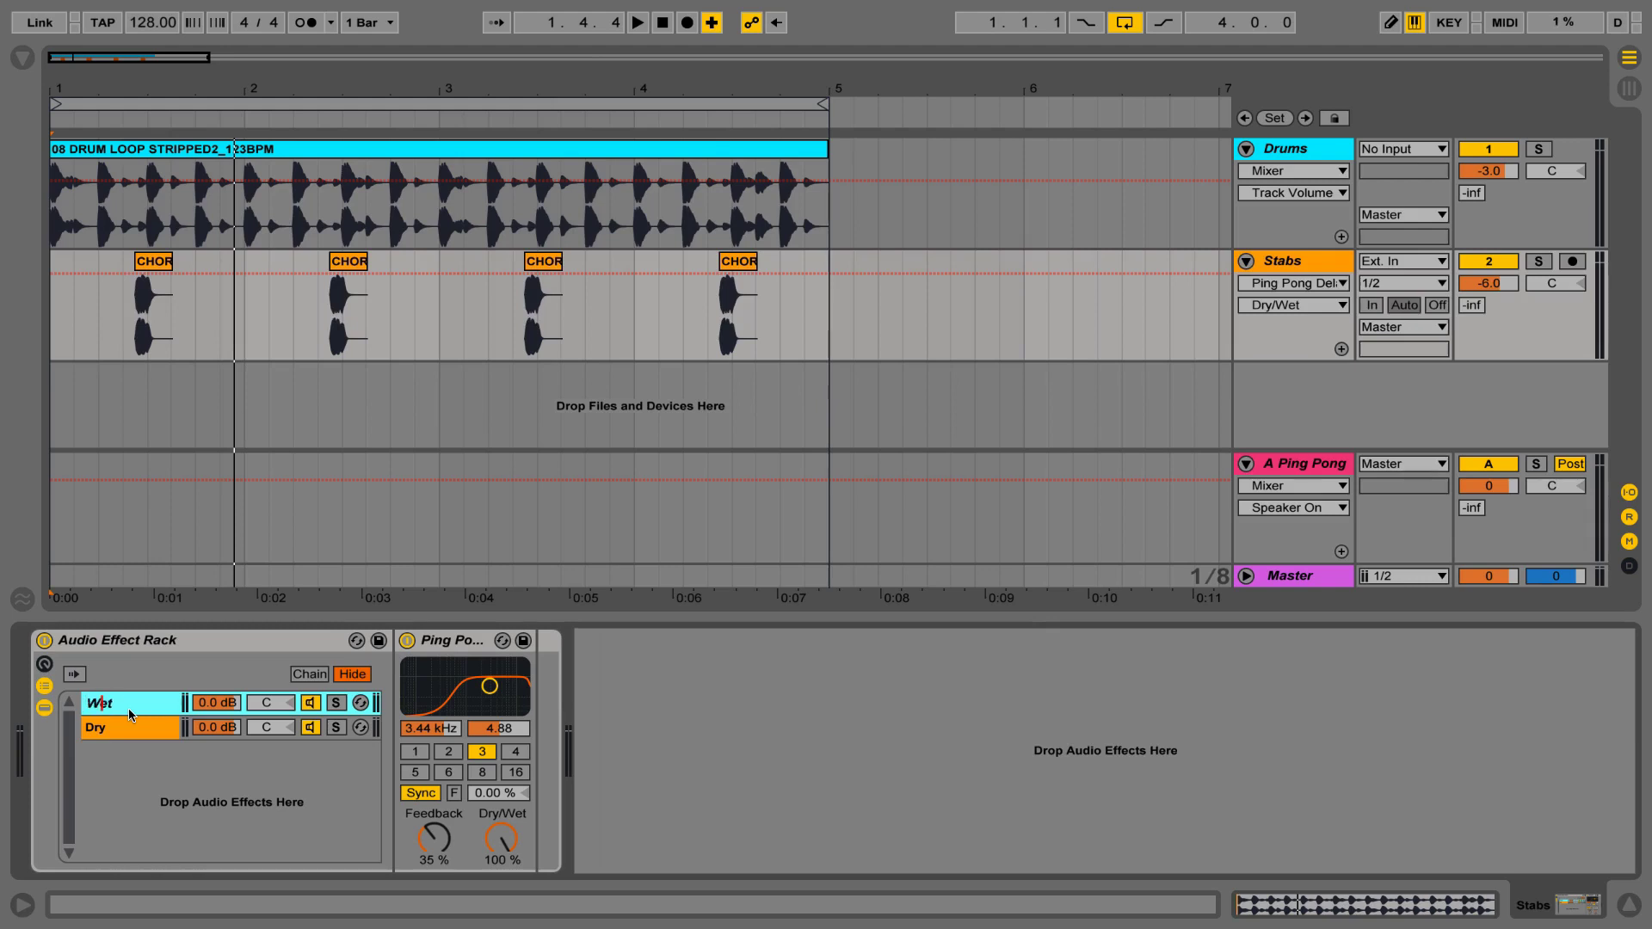
key("Return")
key("space")
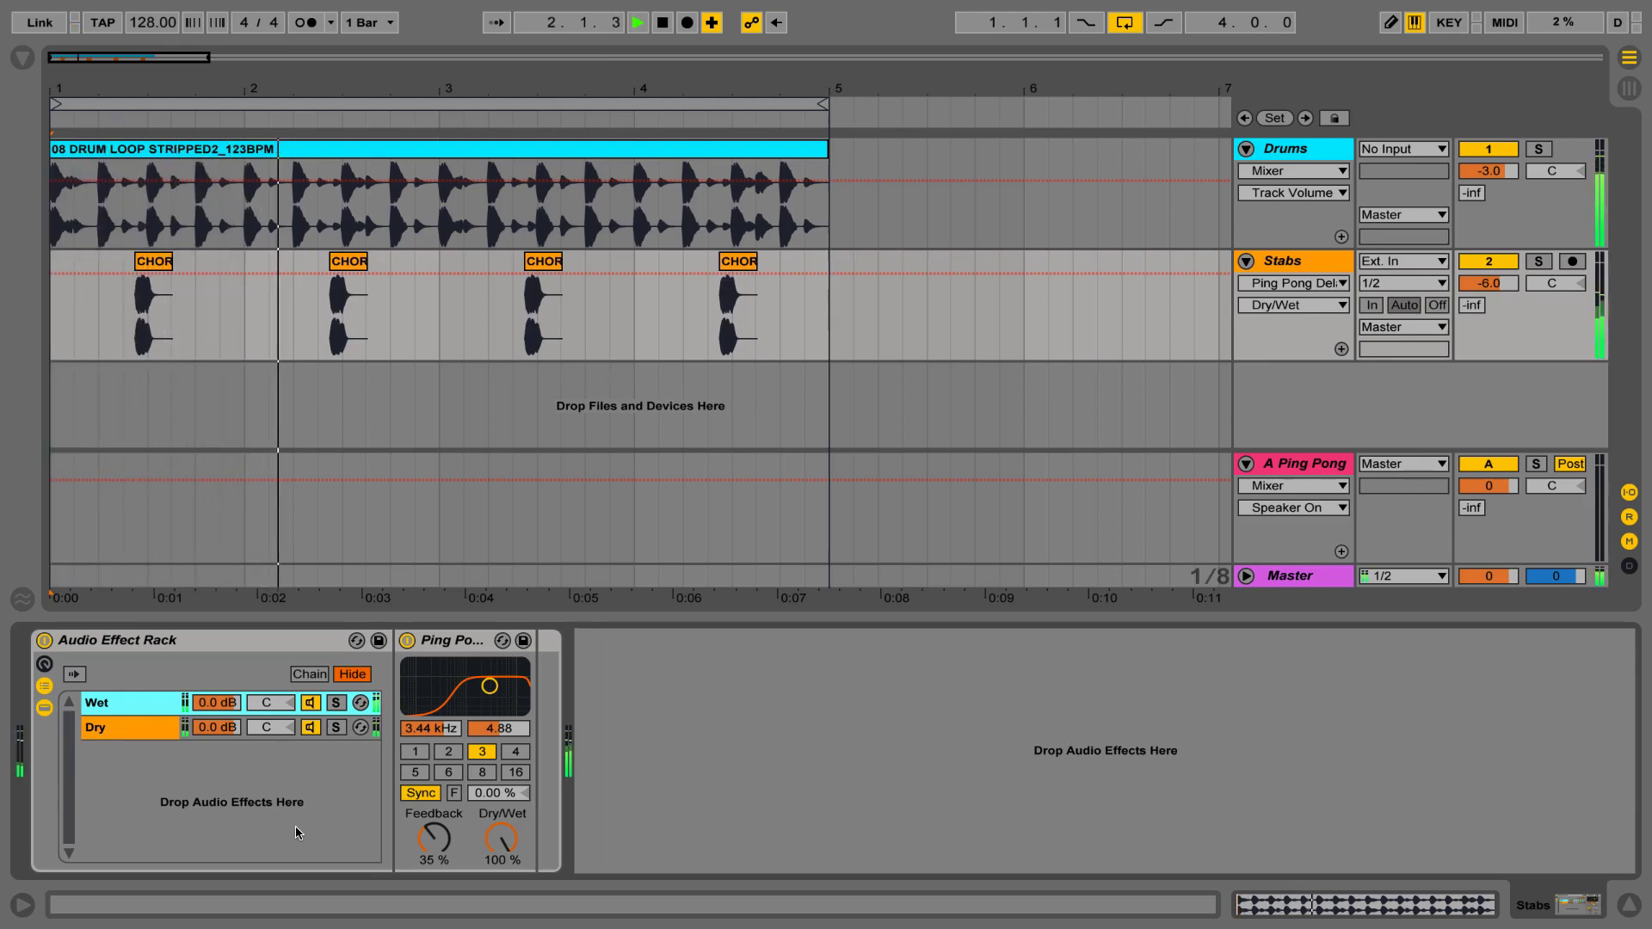
Step: Lower the Wet chain volume to -3.0 dB, keeping Dry at 0.0 dB, then stop playback
left_click(170, 728)
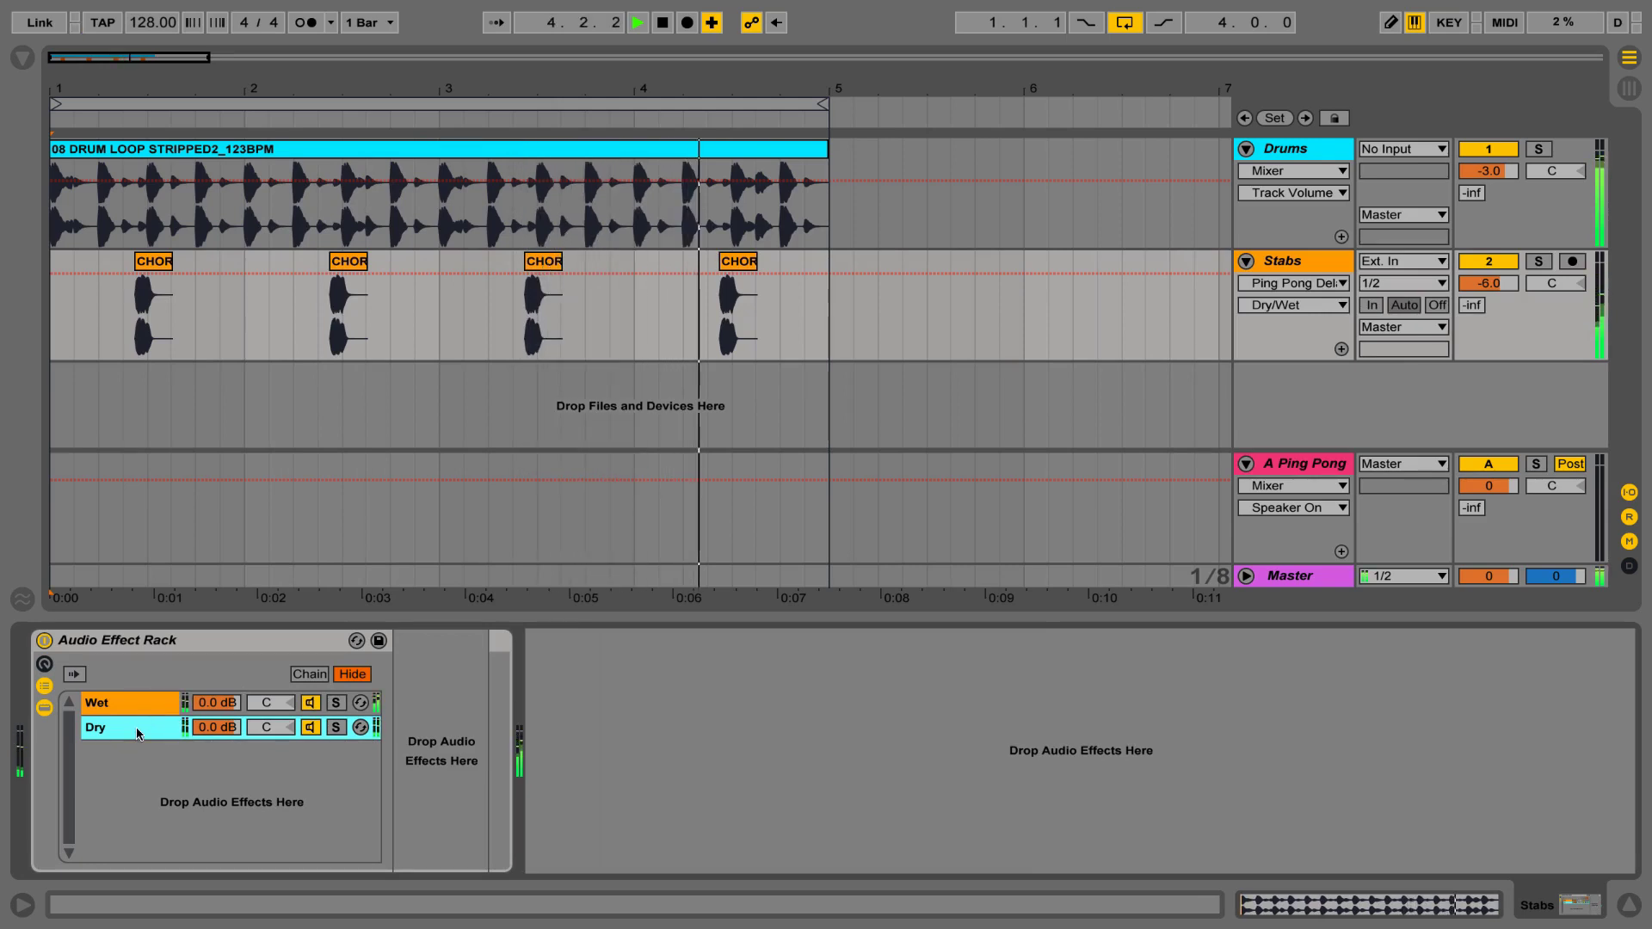
left_click(137, 704)
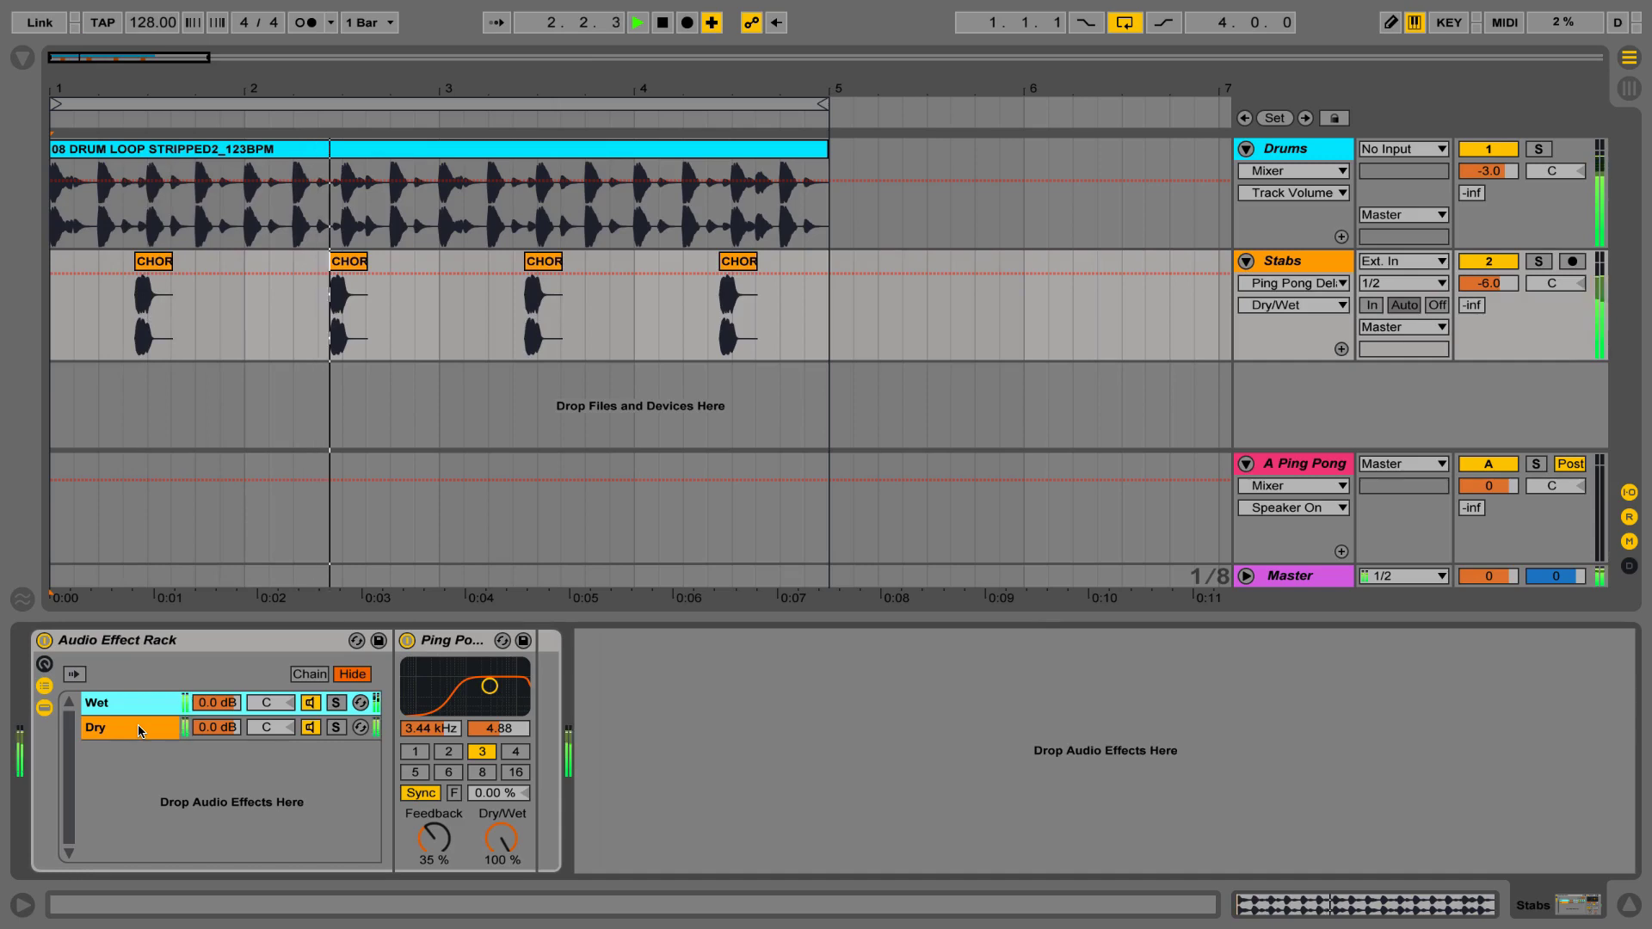
left_click(216, 703)
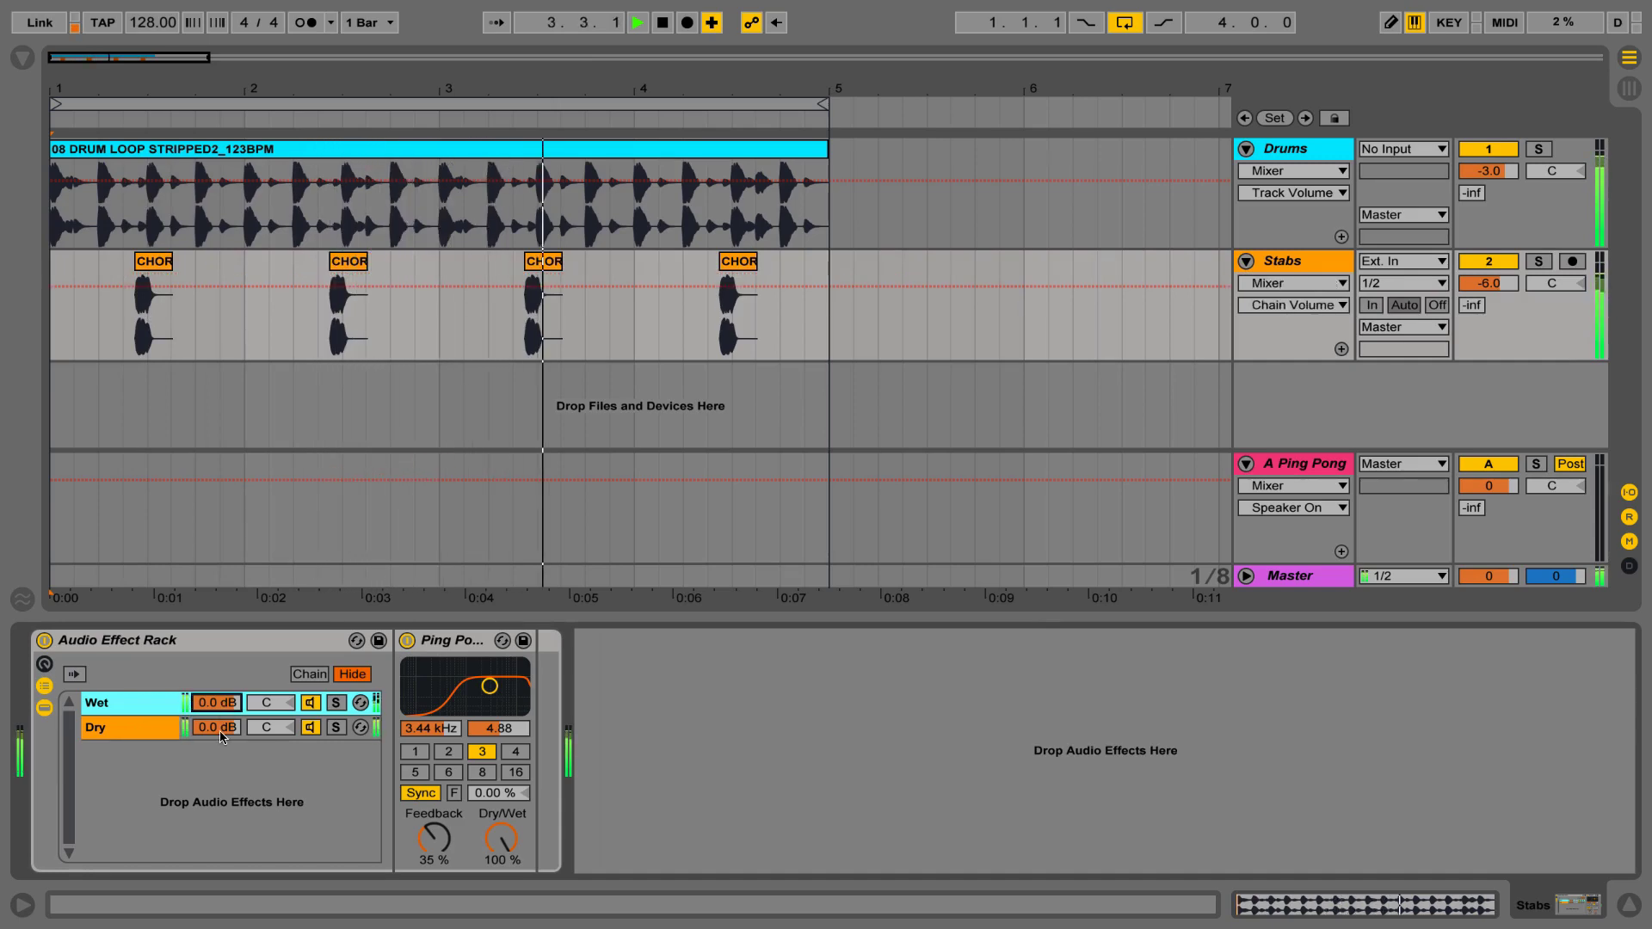
left_click(217, 726)
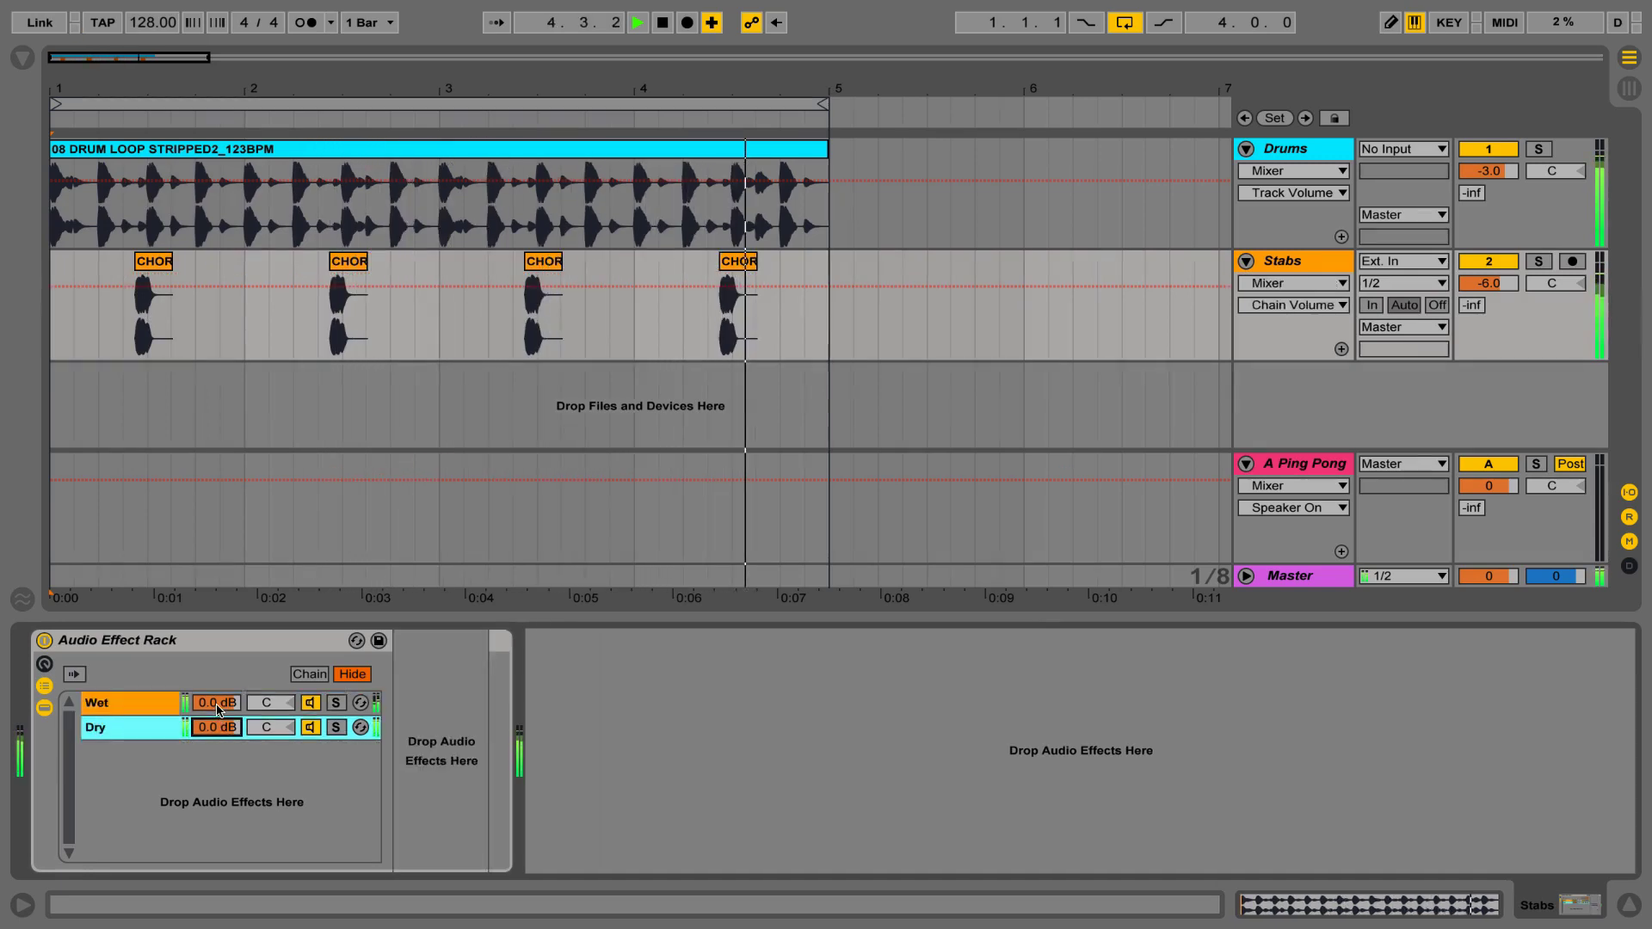
left_click(217, 707)
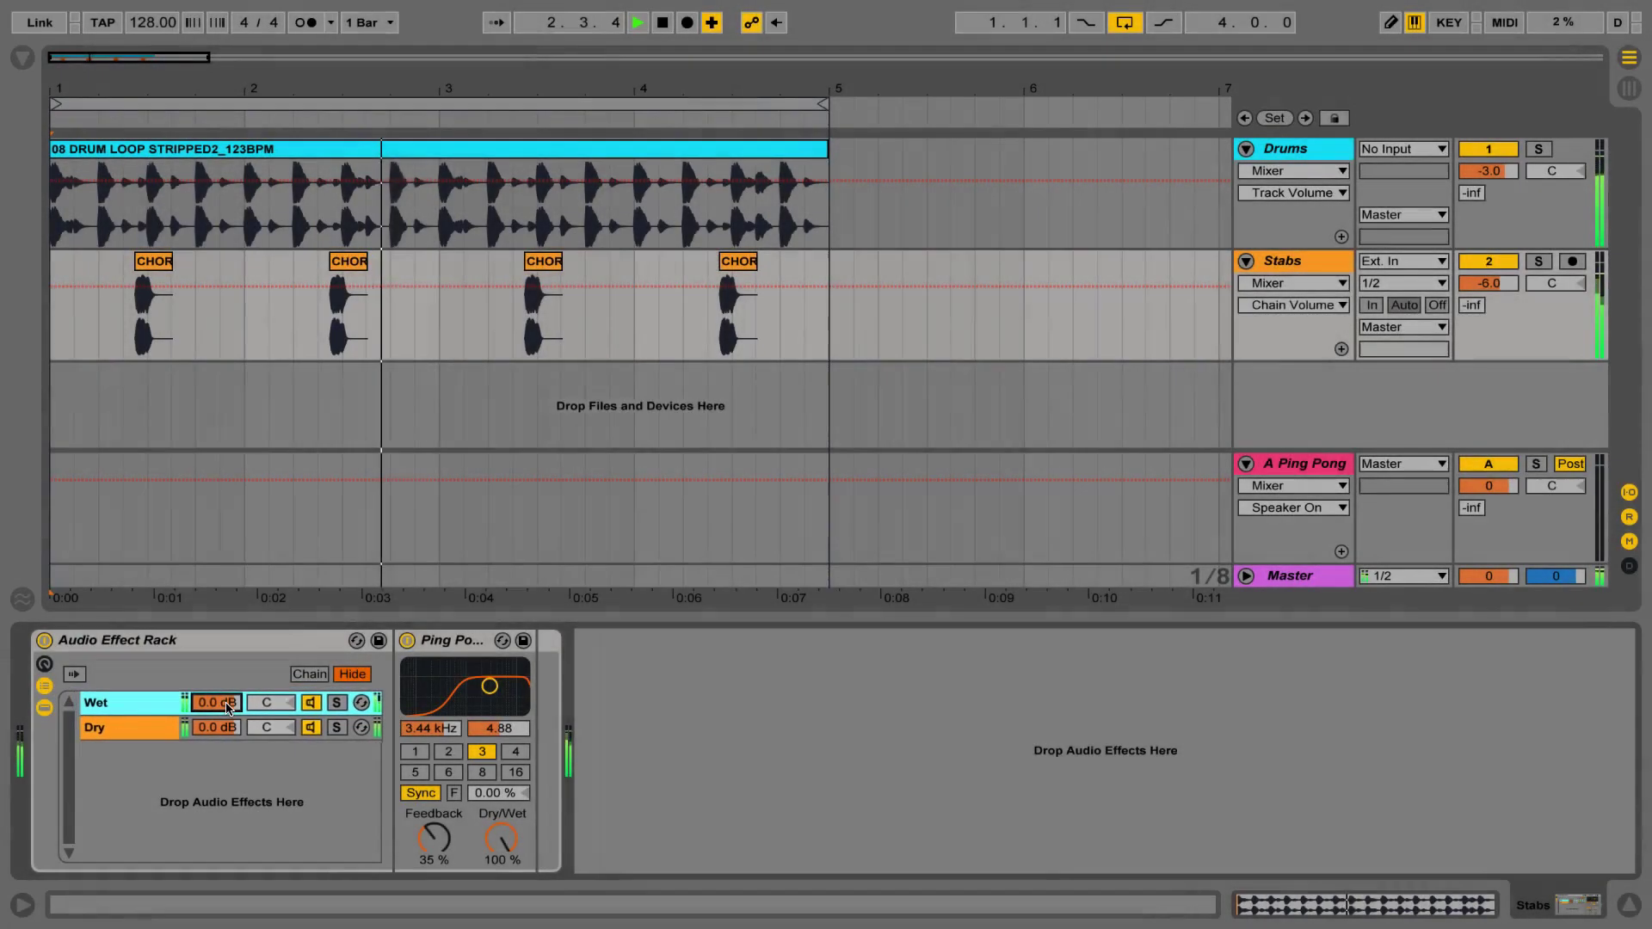
left_click_drag(222, 706, 222, 737)
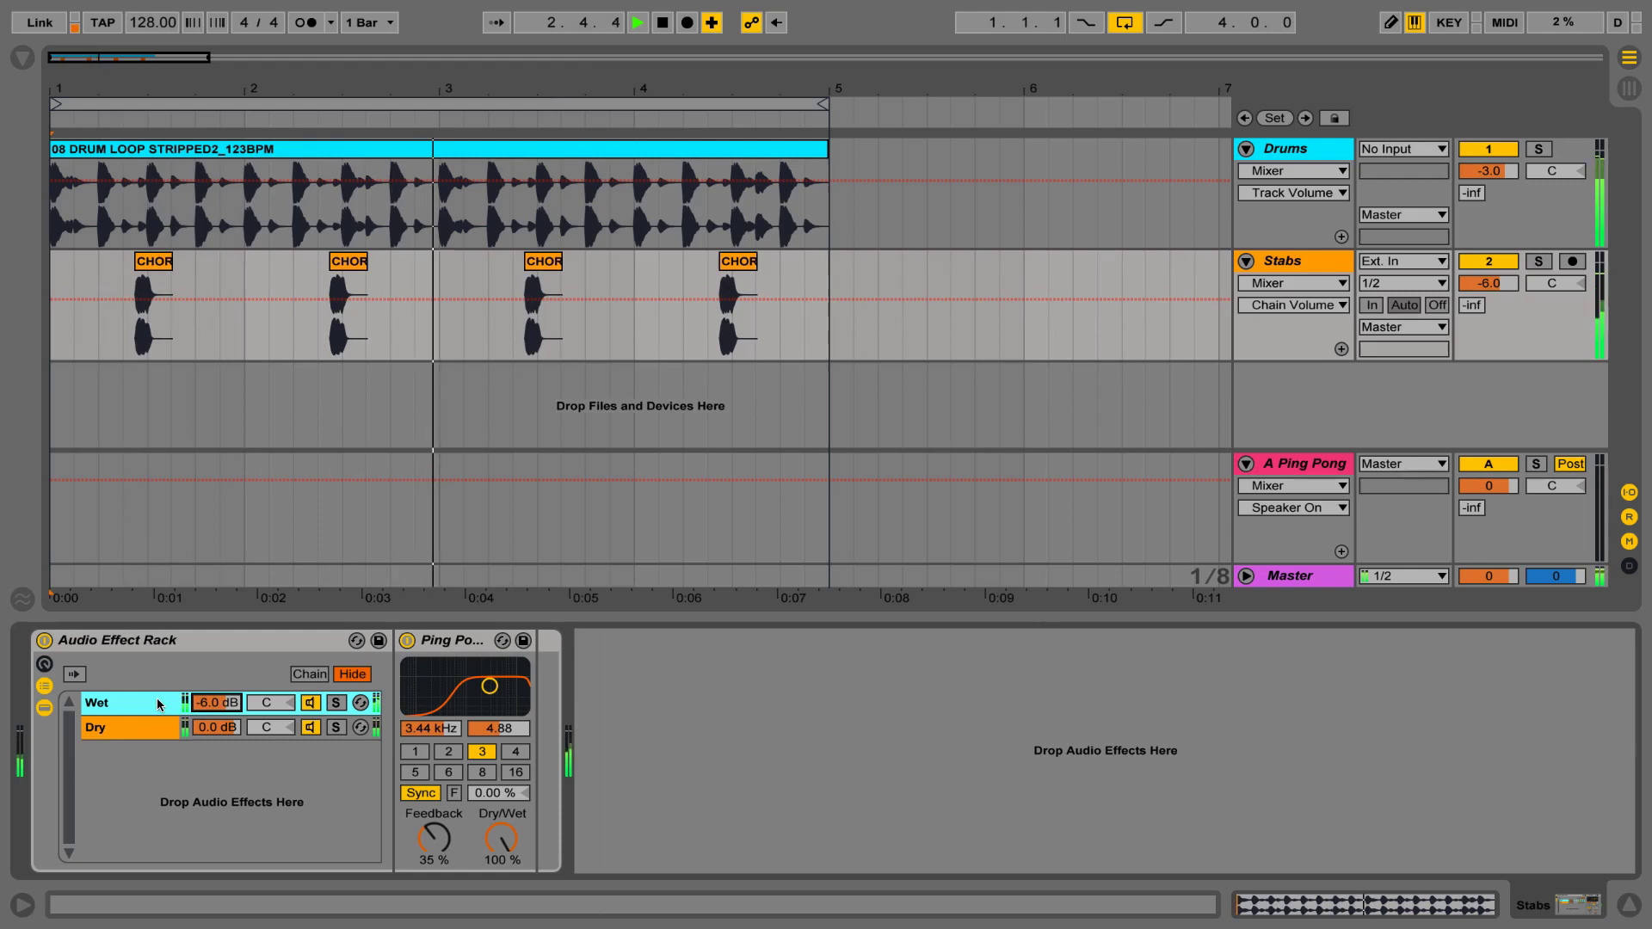
left_click(204, 731)
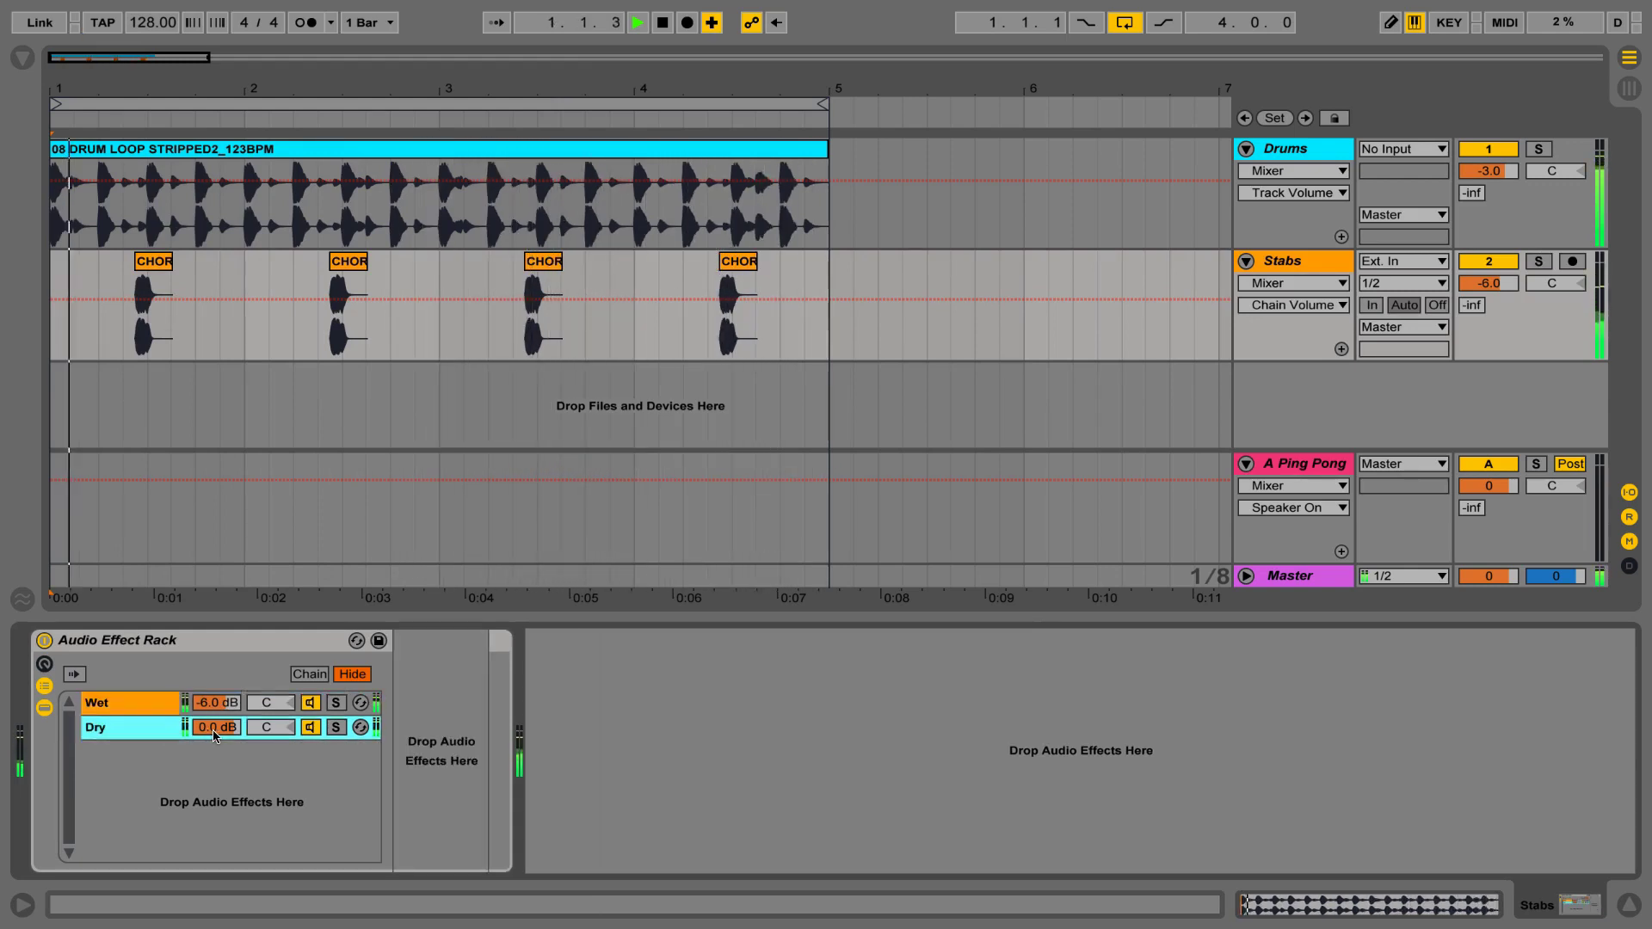
left_click(166, 708)
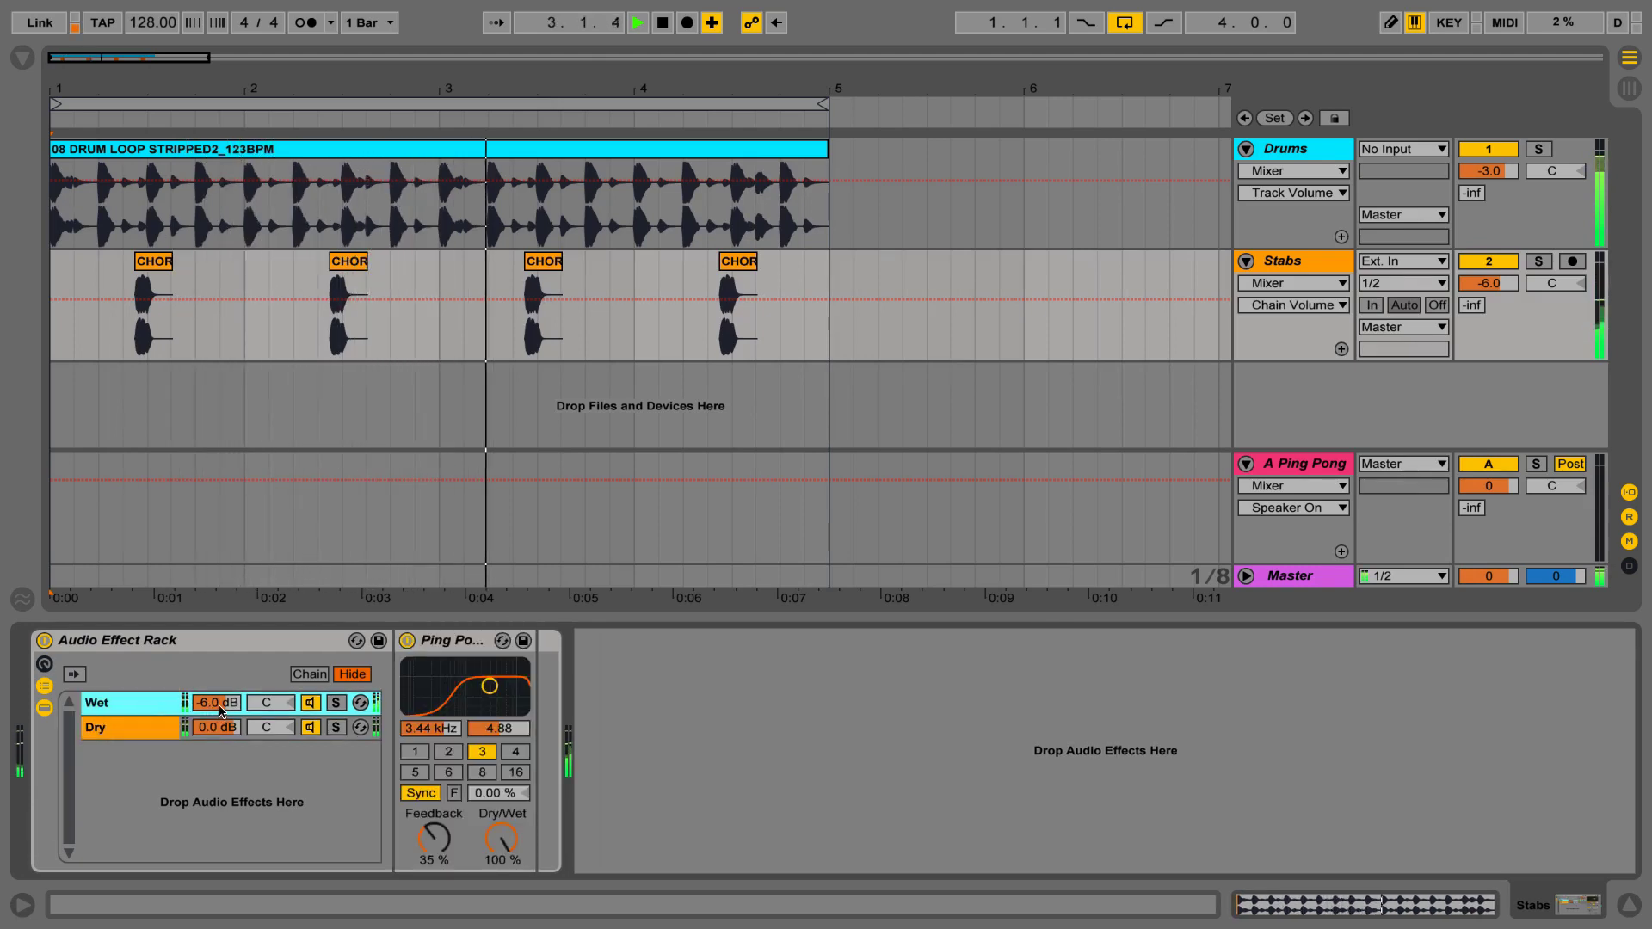
scroll(222, 711, "up", 3)
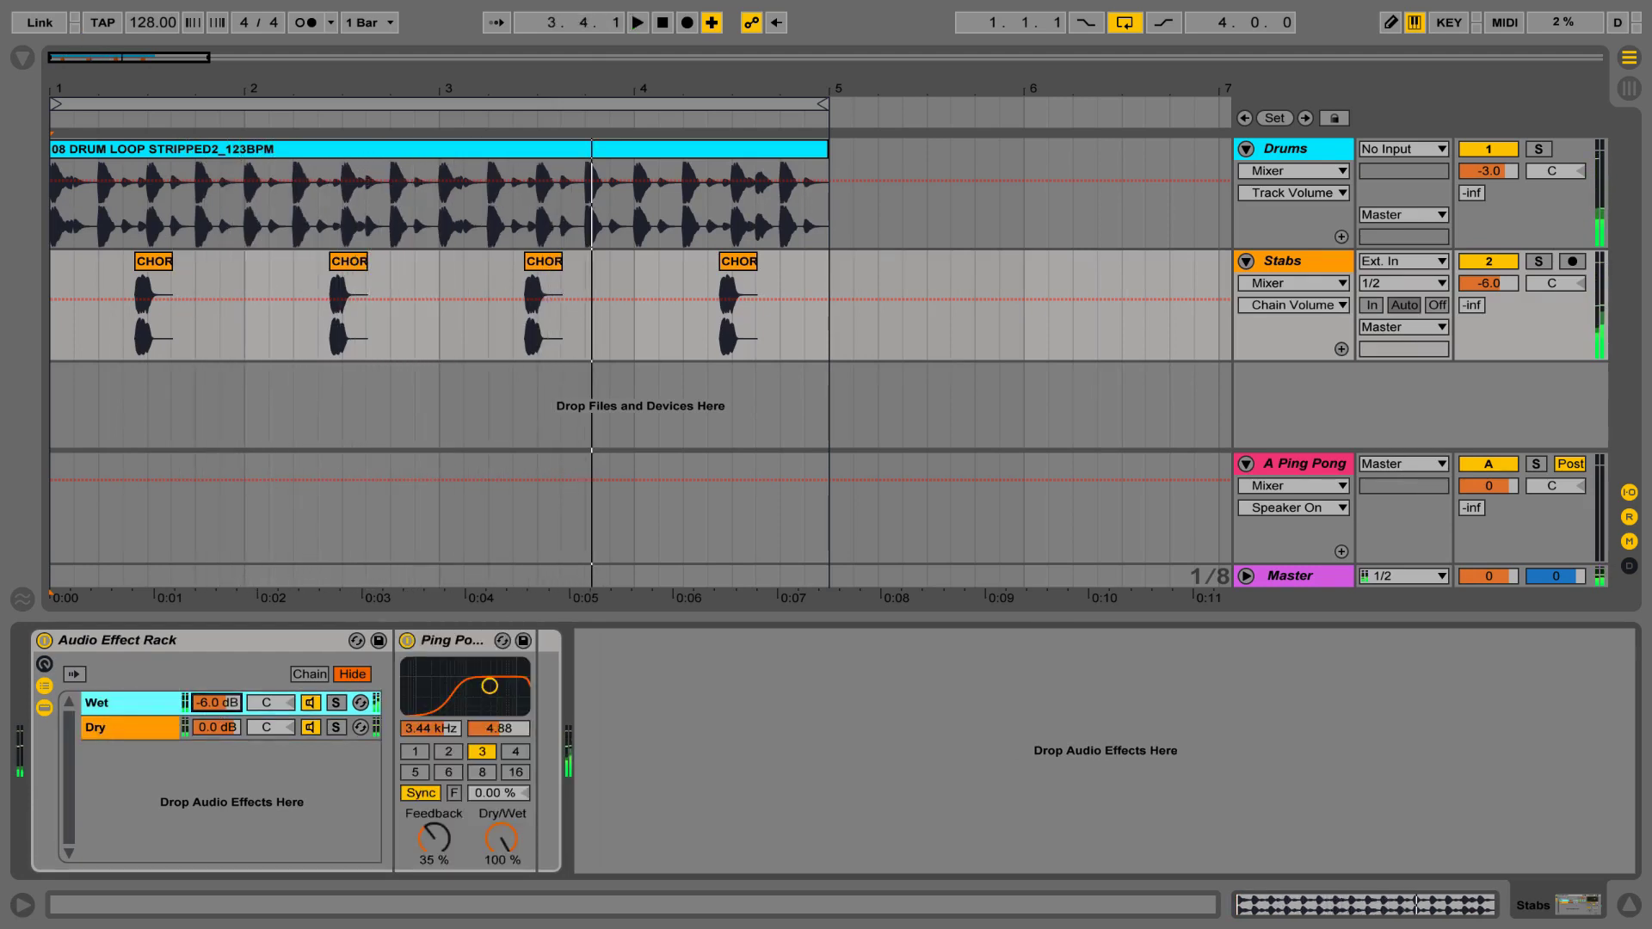
key("space")
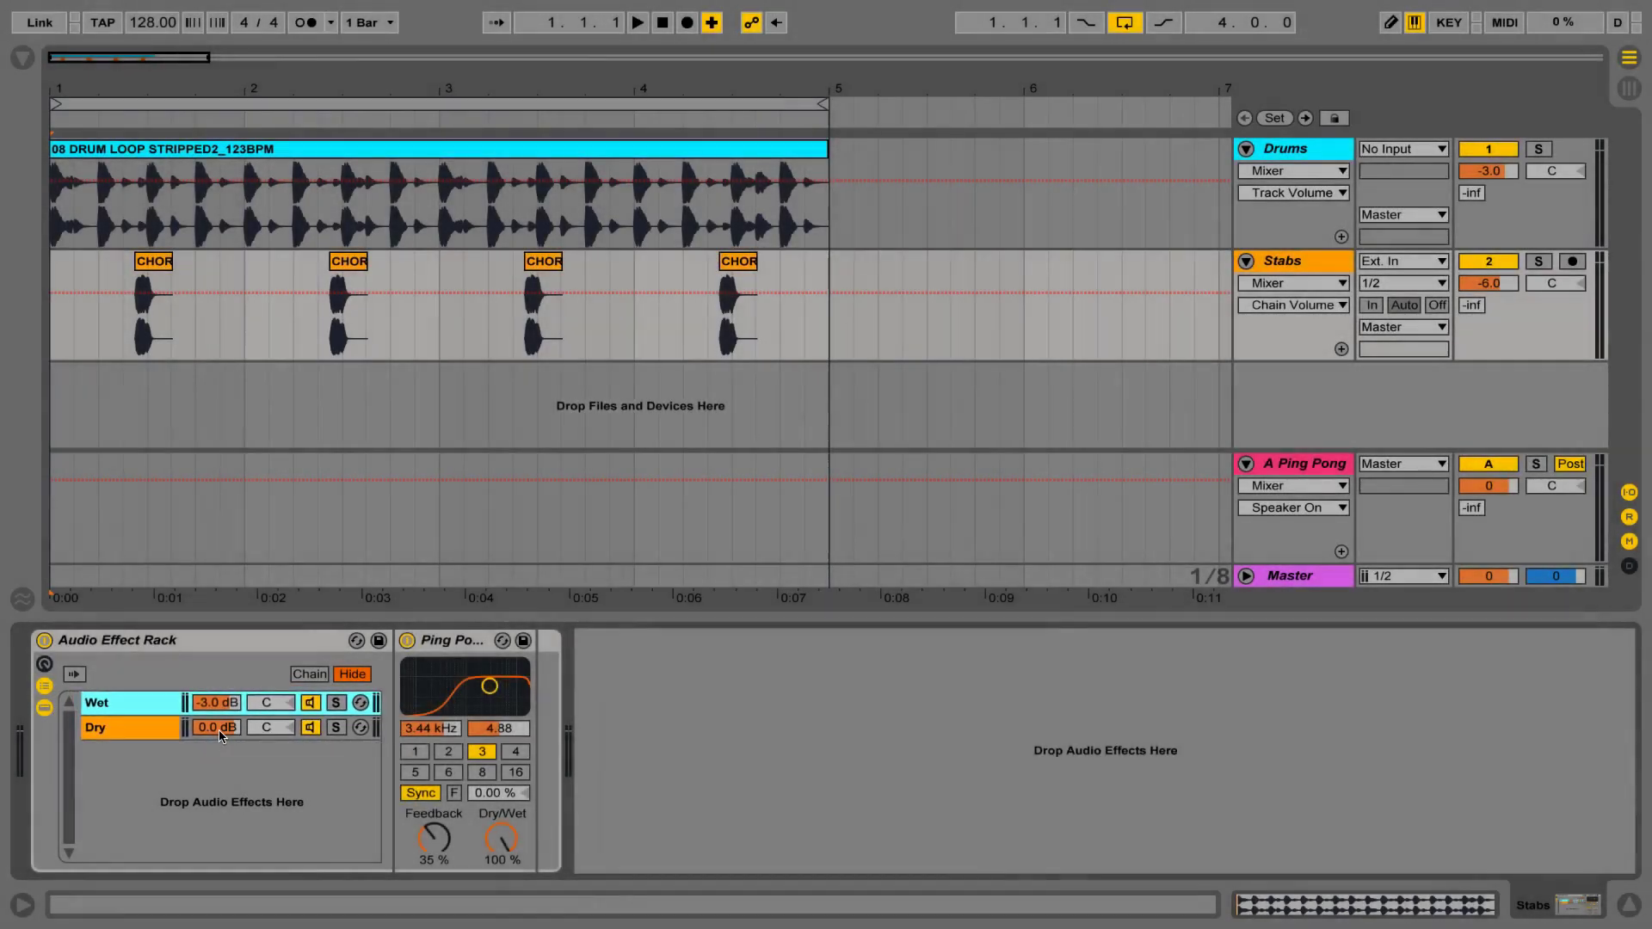
left_click(219, 729)
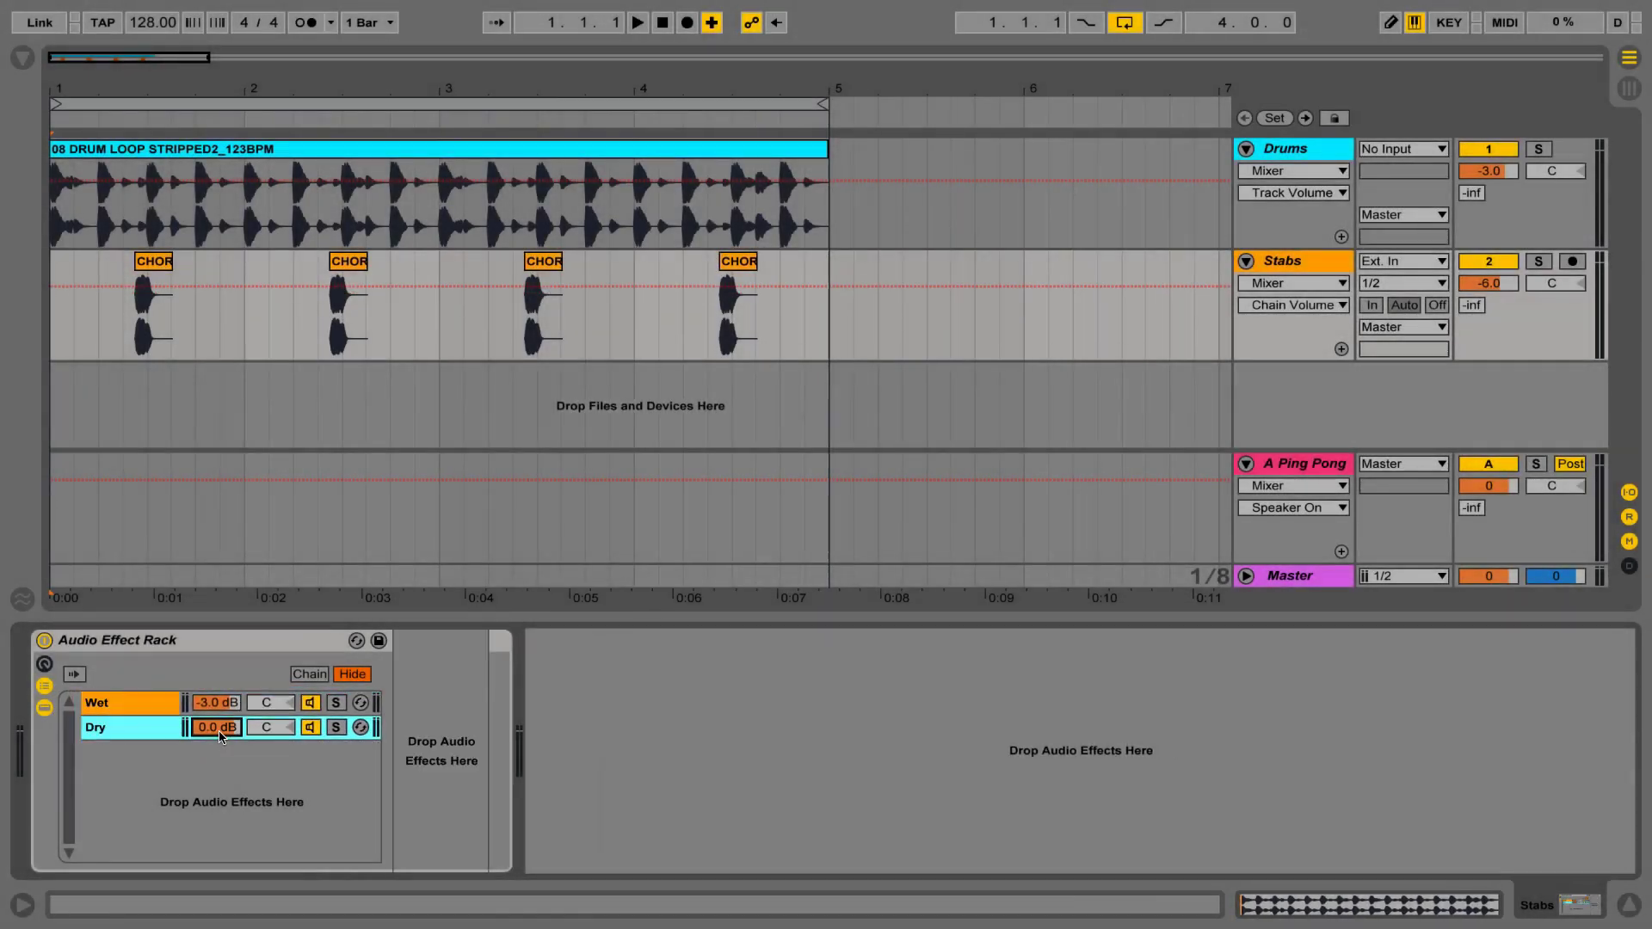
left_click(222, 704)
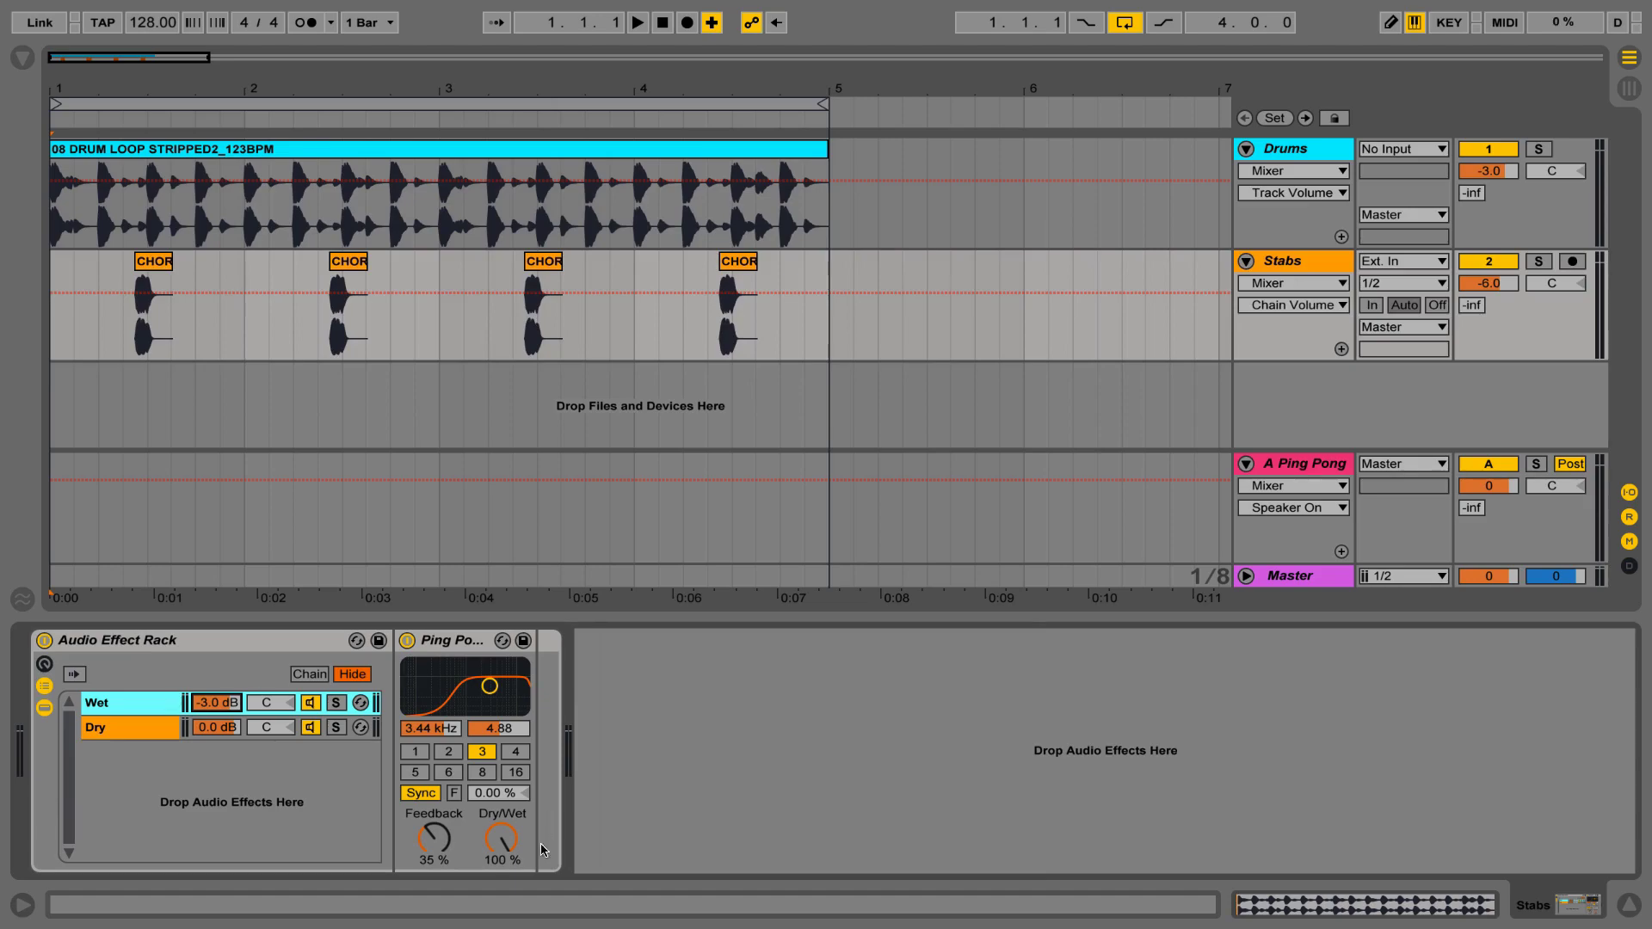
left_click(503, 841)
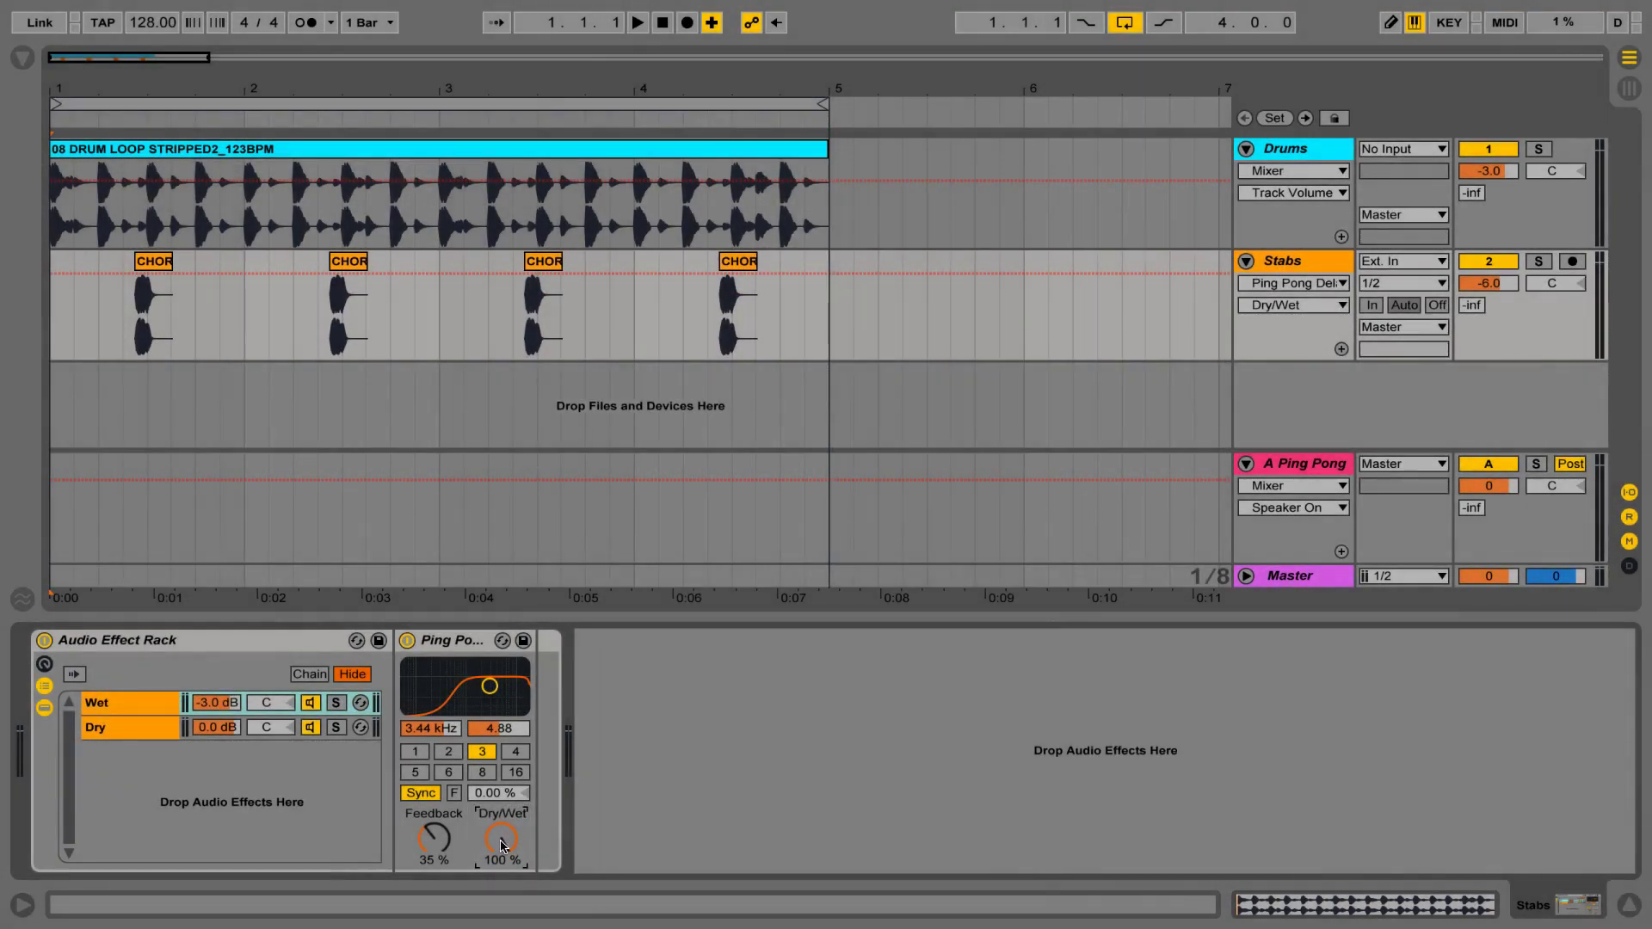
left_click(117, 705)
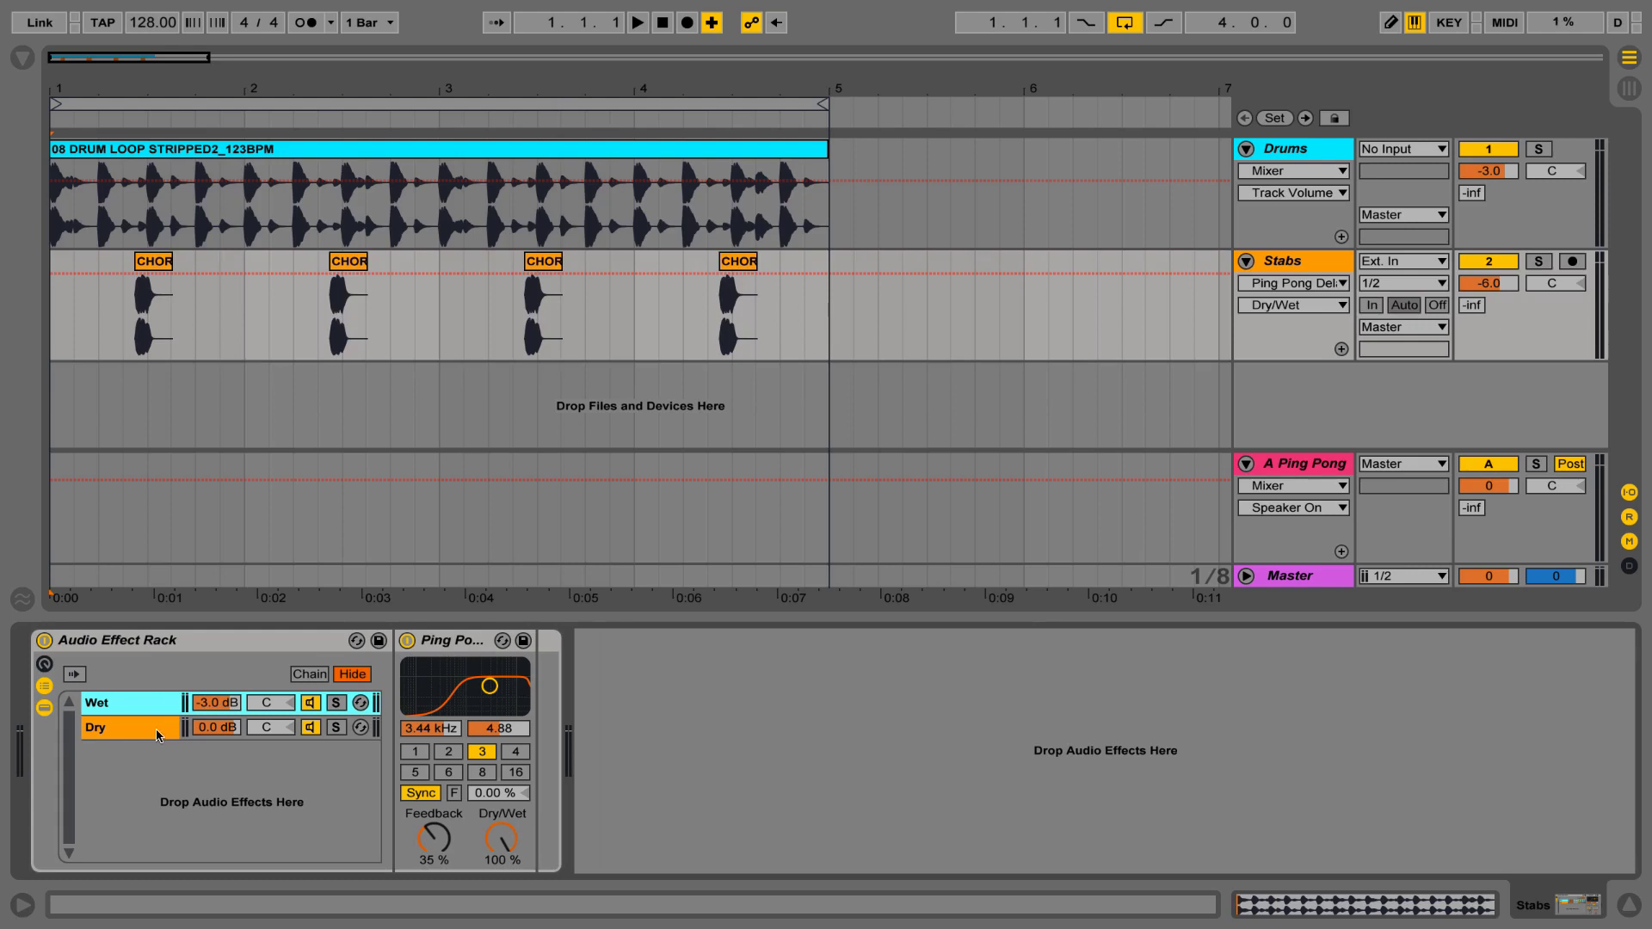
left_click(158, 735)
left_click(145, 698)
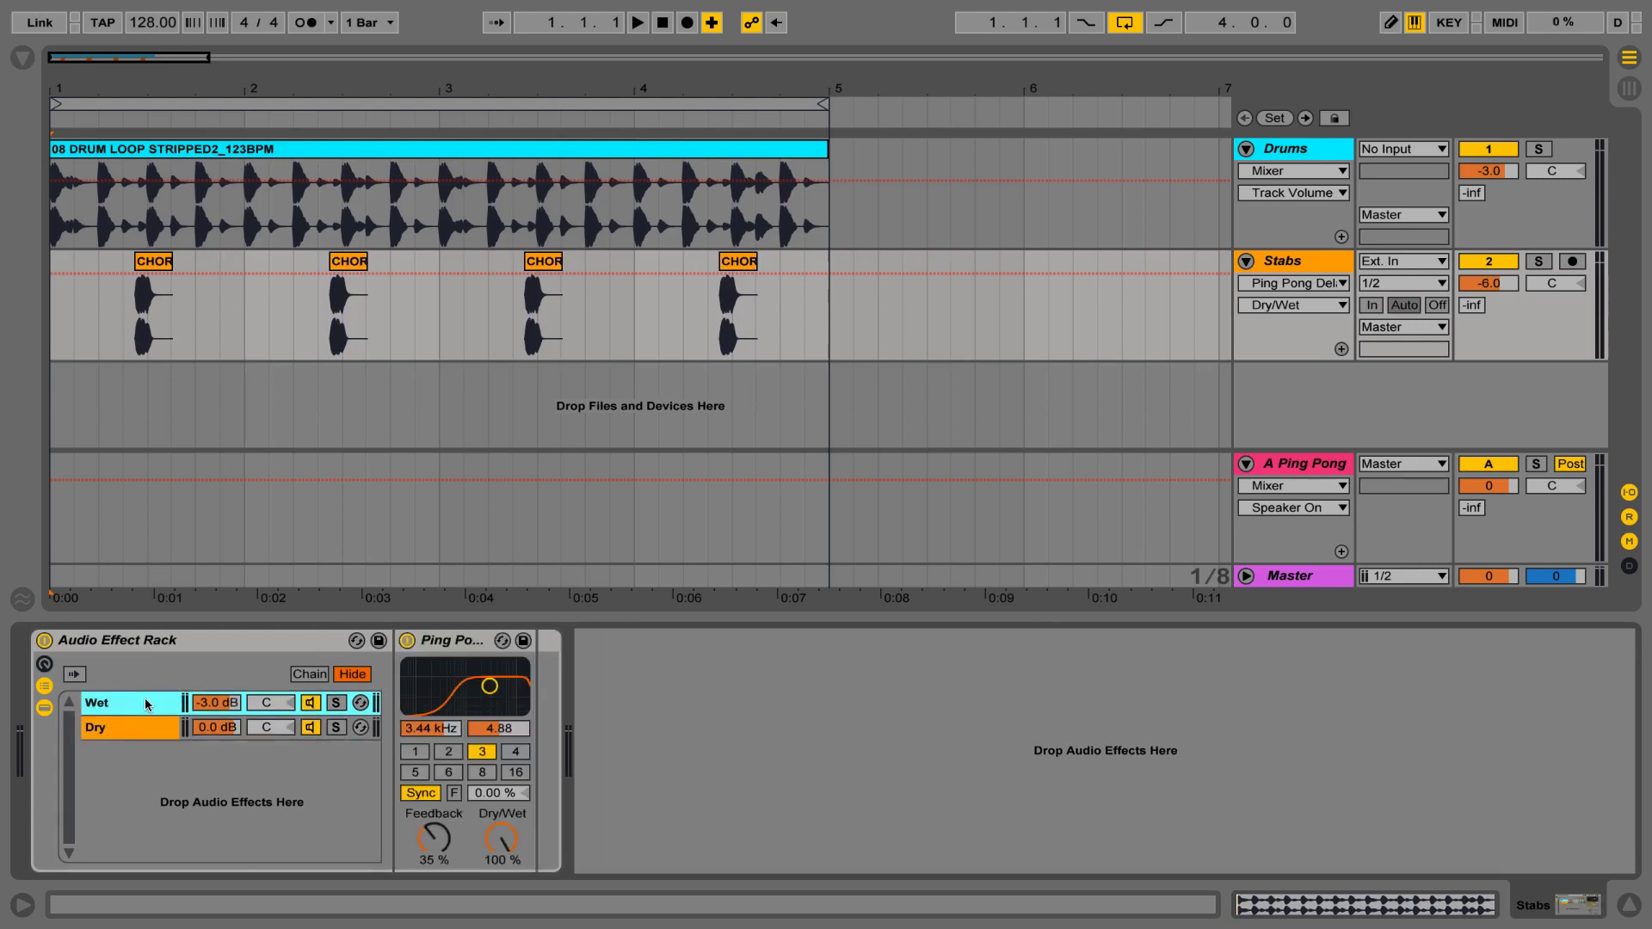